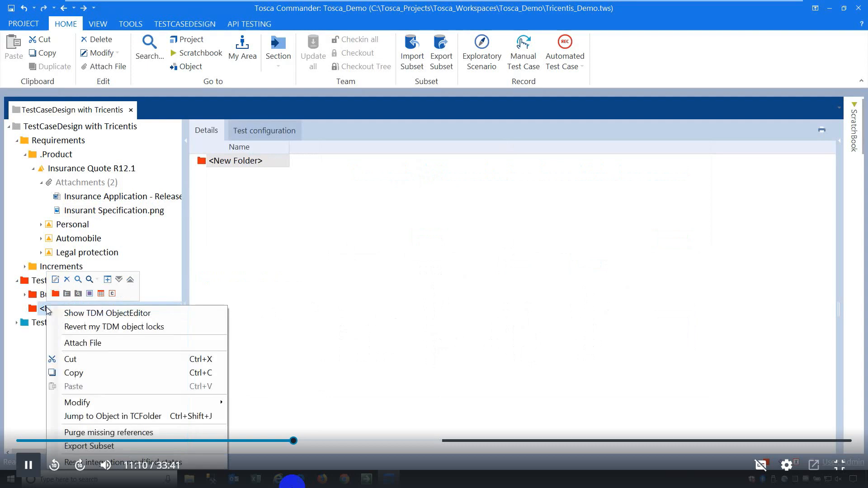
Create a default-named TestSheet in New Folder, view the Insurant Specification image, then reselect the TestSheet.
left_click(100, 295)
left_click(43, 326)
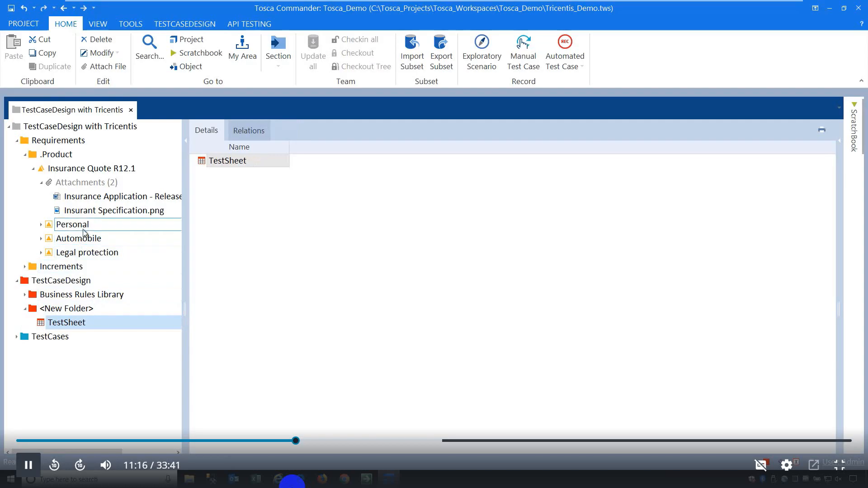
left_click(95, 217)
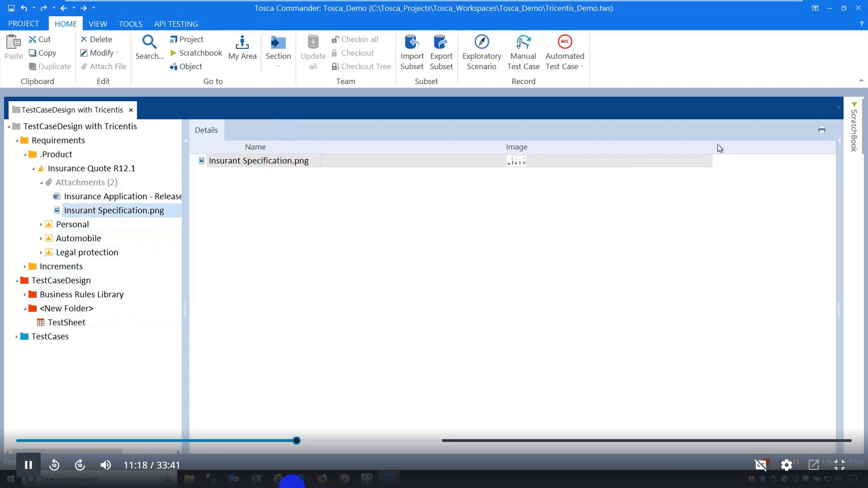
left_click_drag(717, 147, 694, 148)
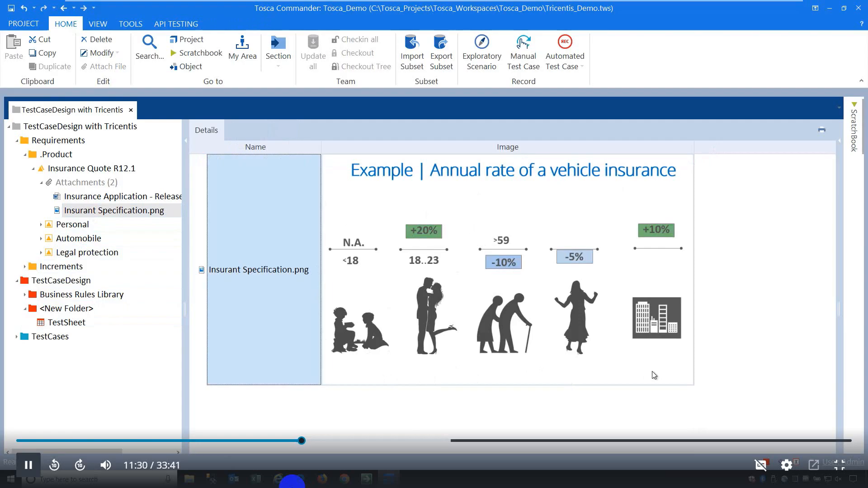
left_click(85, 322)
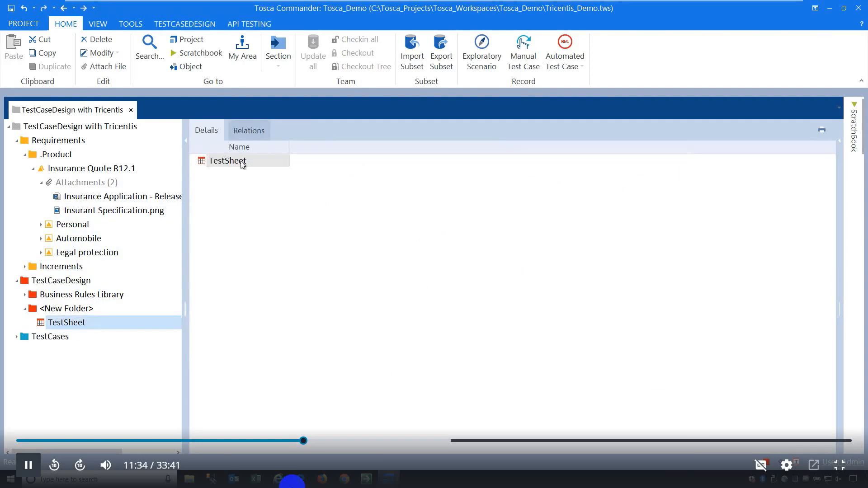
Add an attribute named Age to the TestSheet via Create Object > Attribute.
left_click(242, 163)
left_click(193, 25)
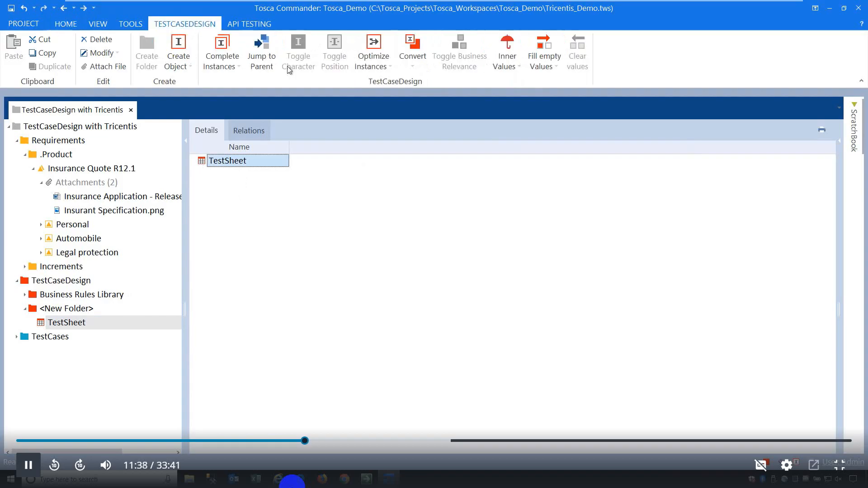
left_click(194, 47)
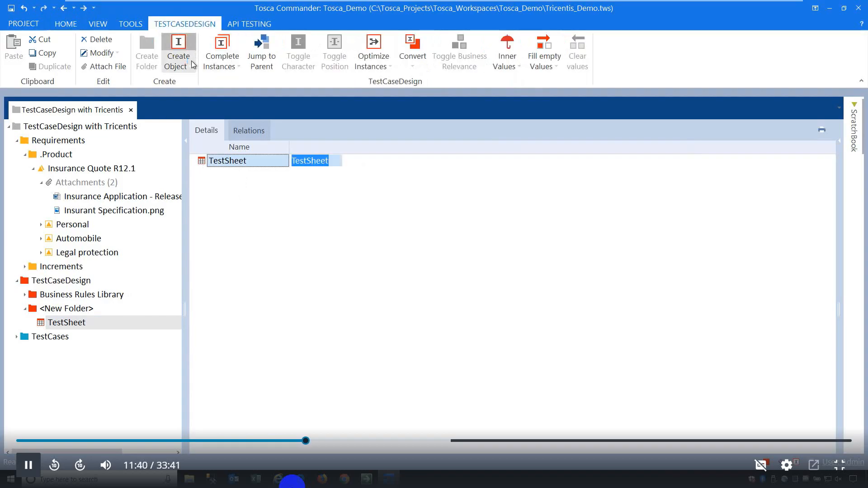
left_click(192, 61)
left_click(197, 134)
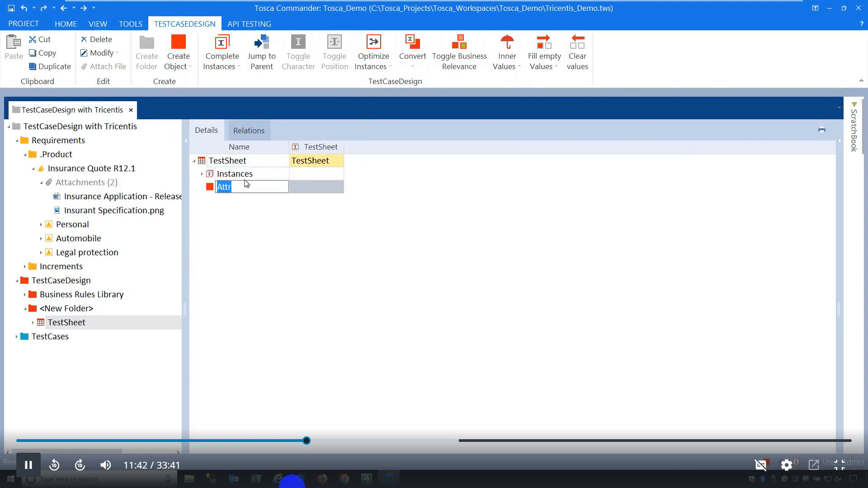
type("Age")
key("Return")
Add two more TestSheet attributes, Gender and Location.
right_click(256, 172)
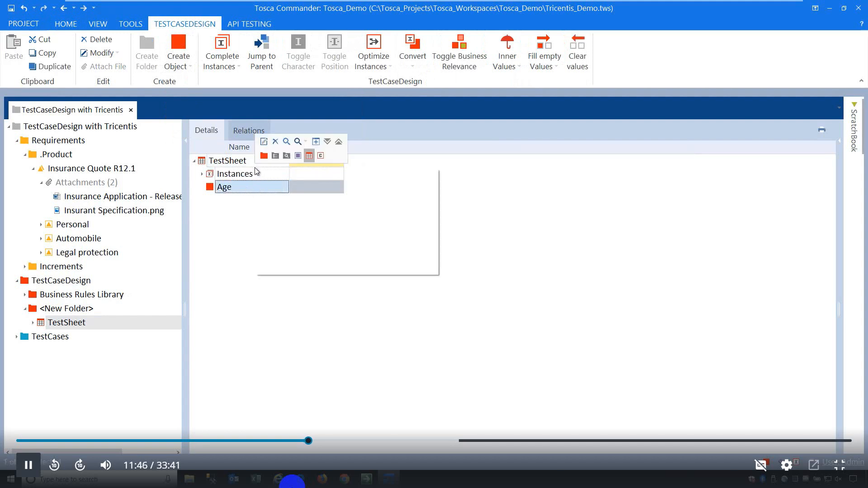
left_click(226, 162)
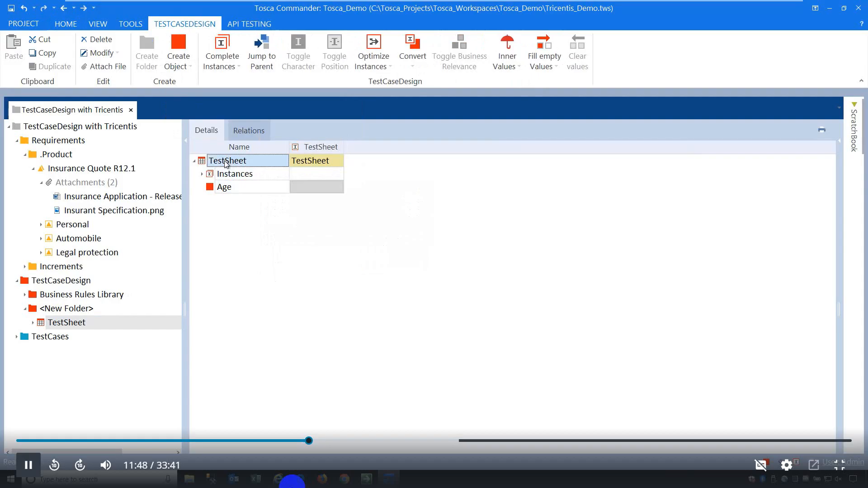
key("ctrl+n")
type("Gende")
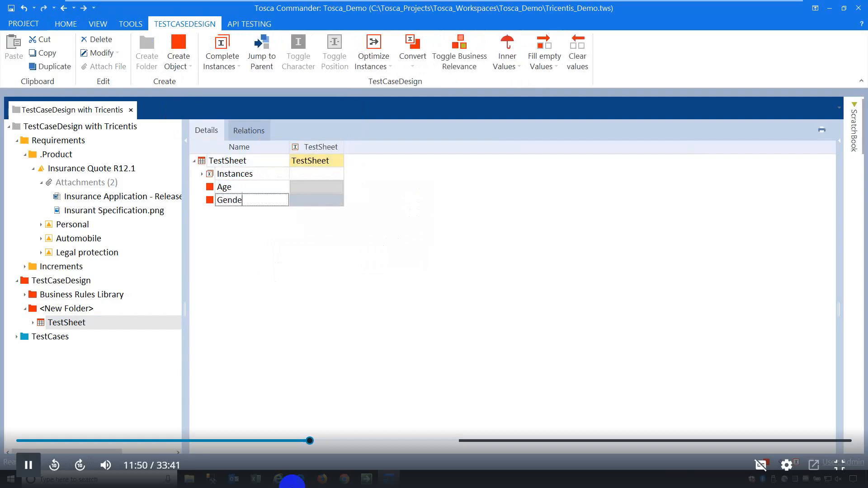
type("r")
key("Return")
key("Up")
key("Up")
key("Up")
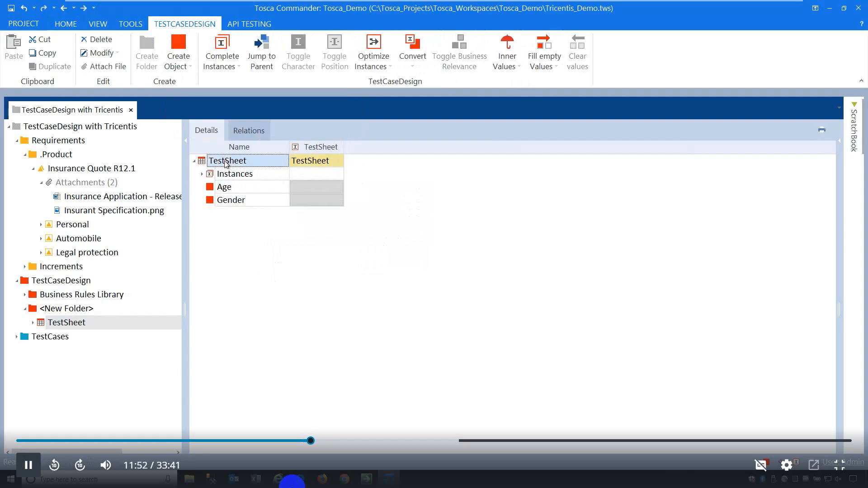
key("ctrl+n")
type("L")
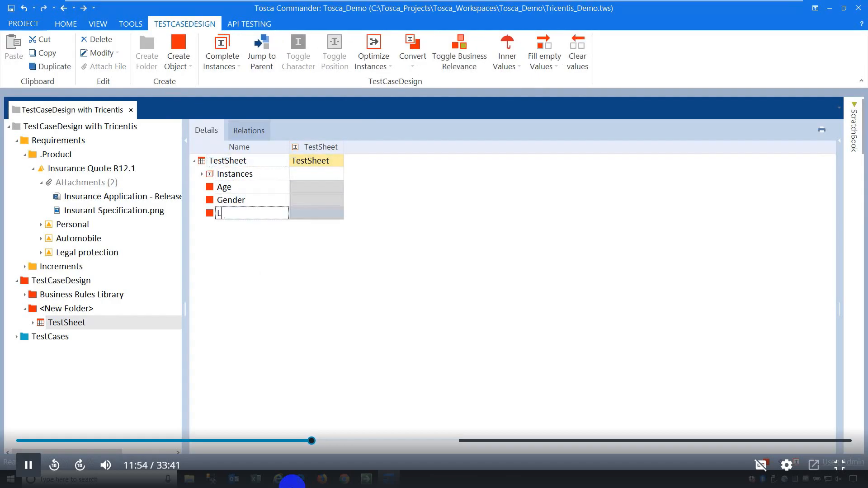
type("ocation")
key("Return")
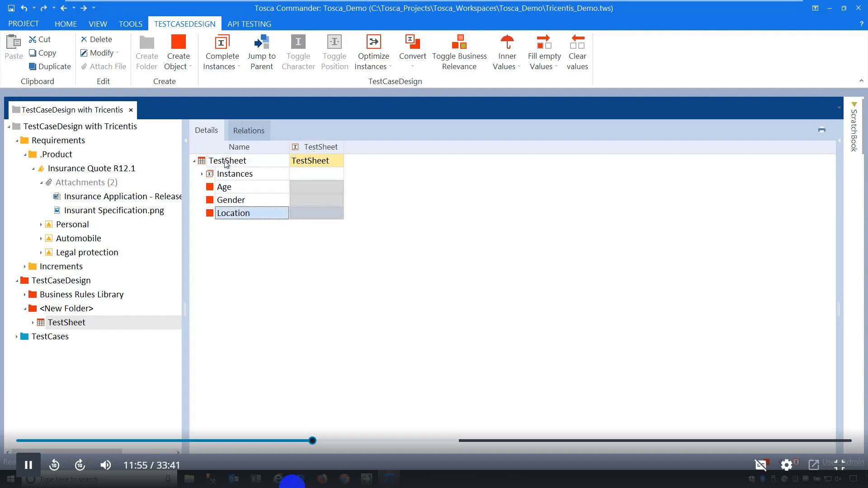
left_click(219, 188)
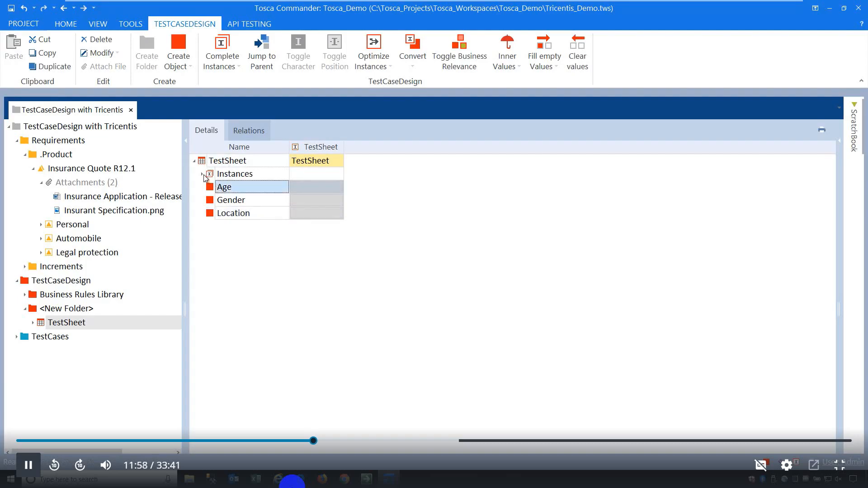
Delete the TestSheet's stray Instances node and create Age's first instance, <18.
left_click(203, 176)
left_click(221, 177)
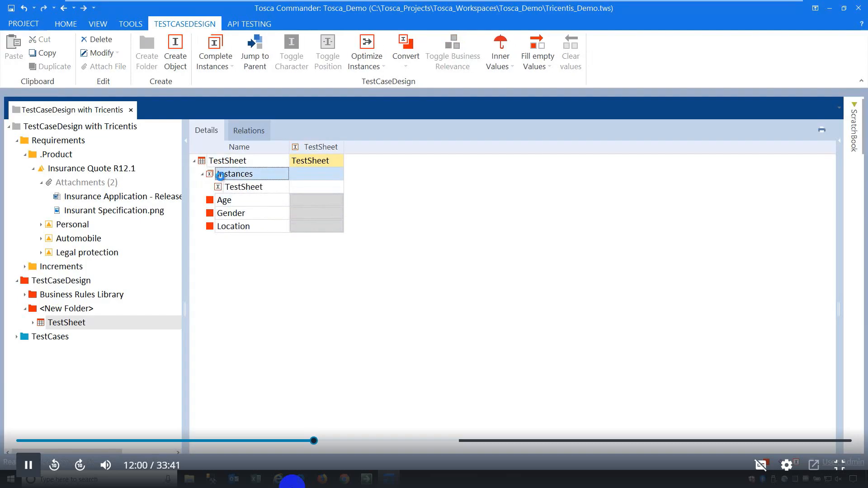
key("Delete")
left_click(245, 179)
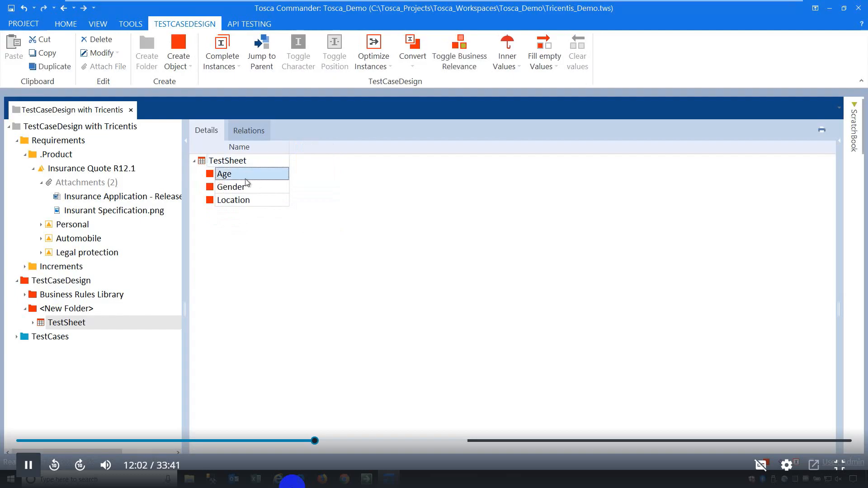
right_click(246, 182)
left_click(280, 172)
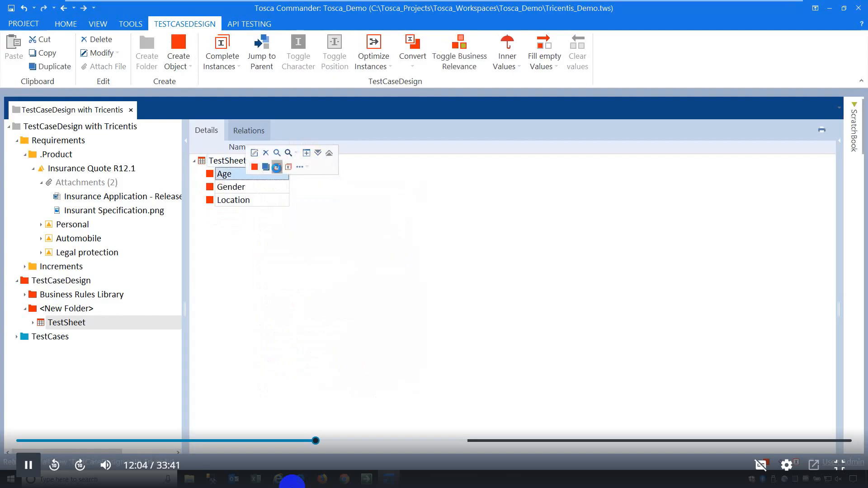
type("<18")
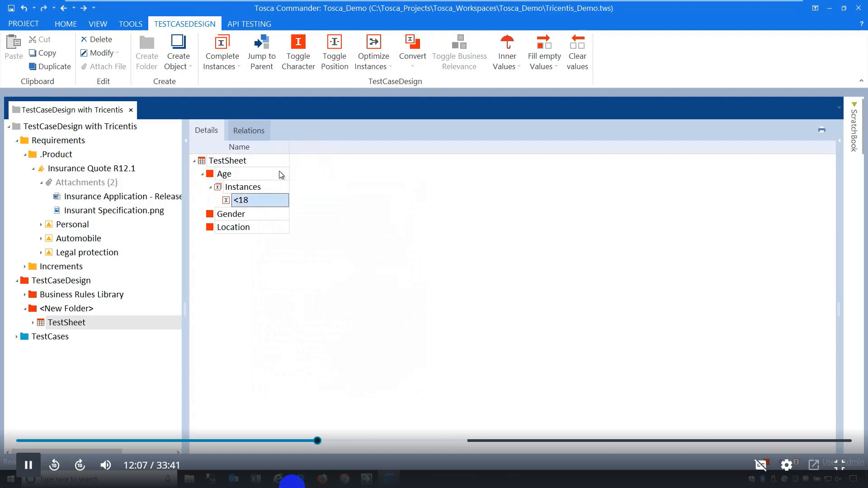
Add the Age instances 18-23, 23-59 and >59.
right_click(256, 190)
left_click(264, 177)
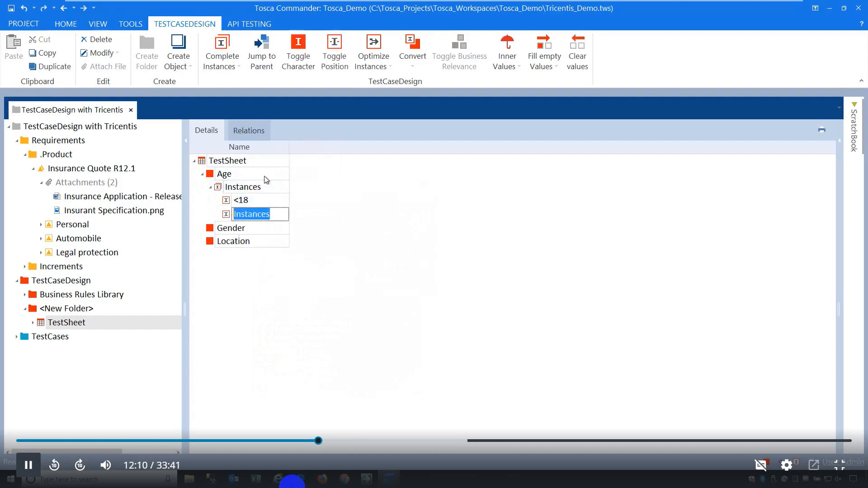
type("18-")
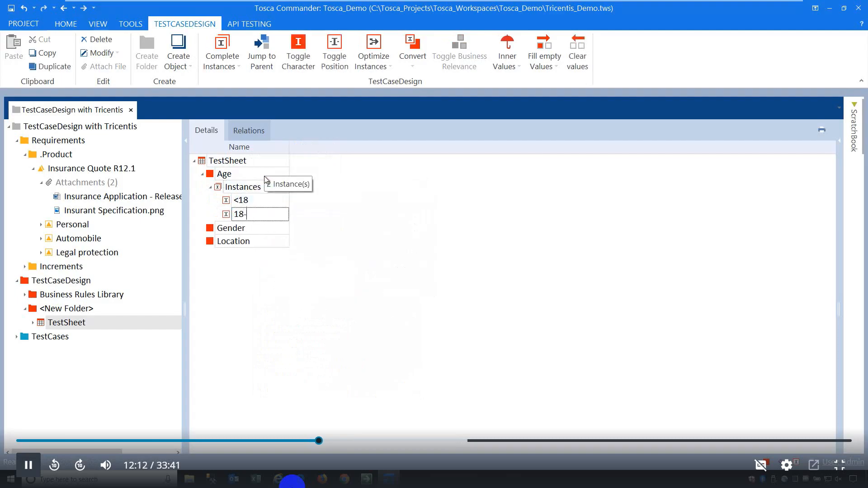
type("23")
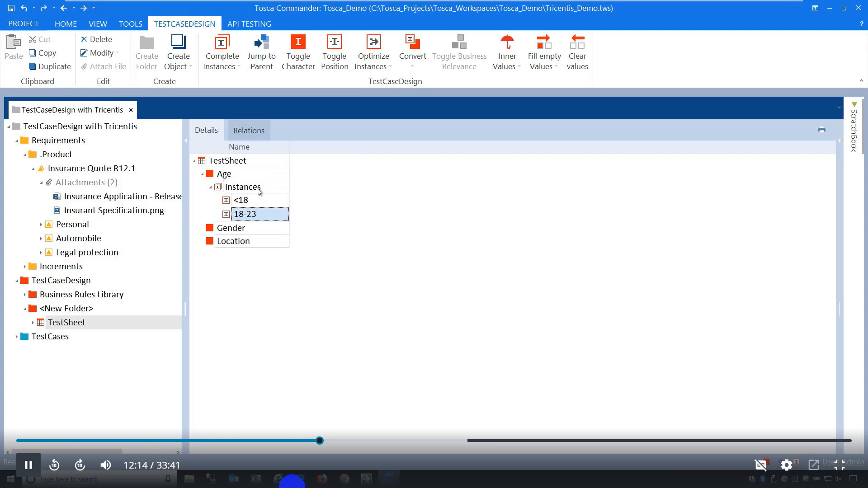
right_click(256, 189)
left_click(265, 175)
left_click(265, 176)
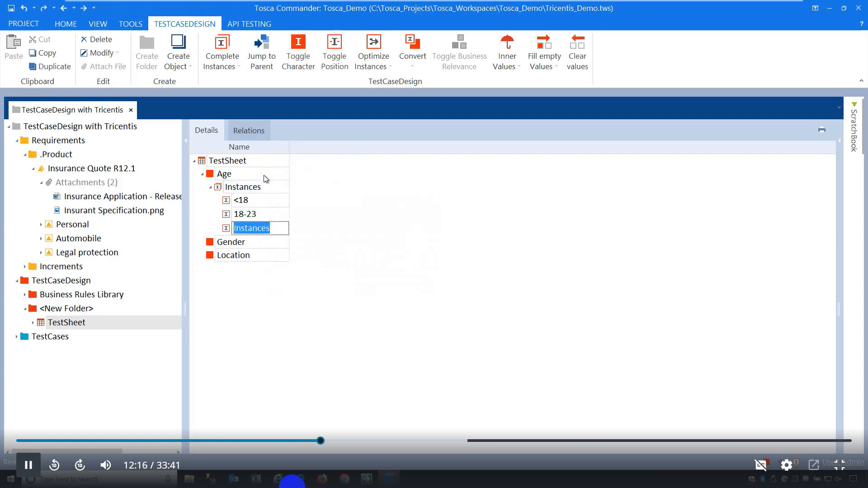
type("23-59")
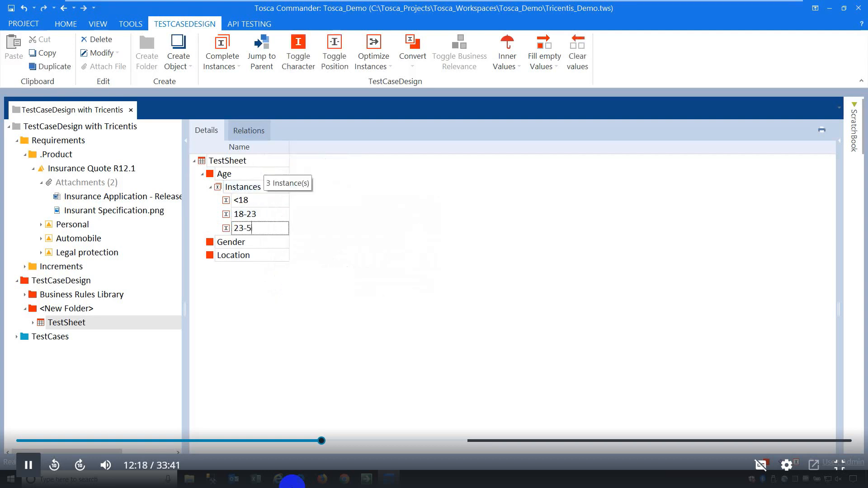
right_click(244, 192)
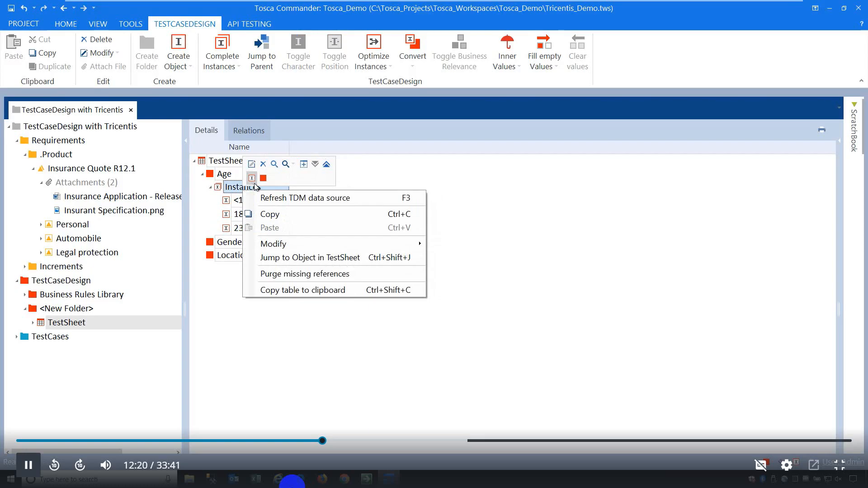
left_click(252, 178)
type(">59")
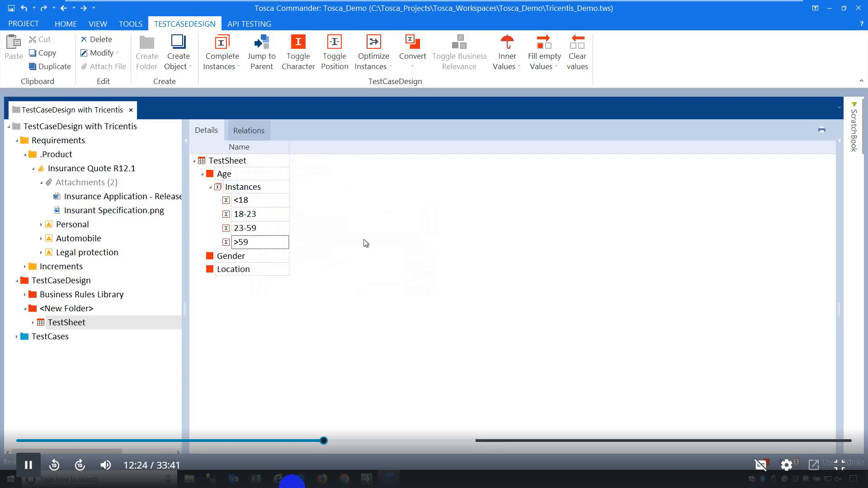
Give Gender the instances Male and Female, correcting Male's capitalisation.
right_click(270, 260)
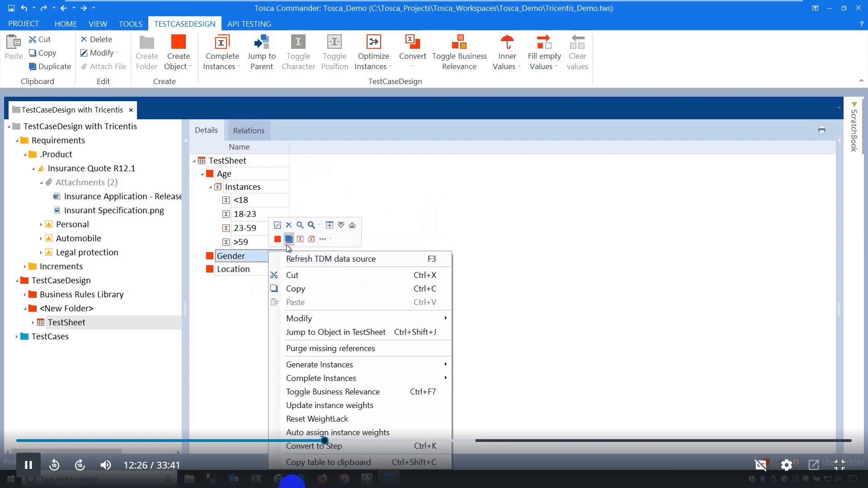
left_click(278, 239)
type("MAle")
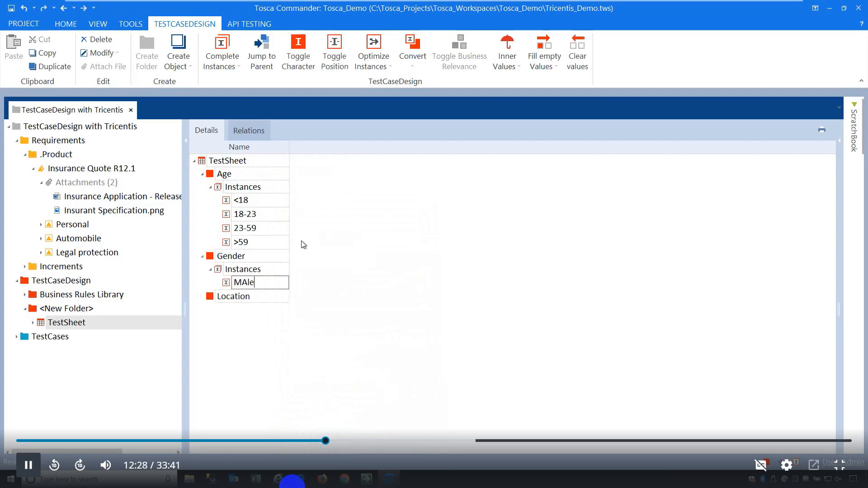
key("Return")
key("F2")
key("Left")
key("Left")
key("BackSpace")
type("a")
key("Return")
right_click(256, 268)
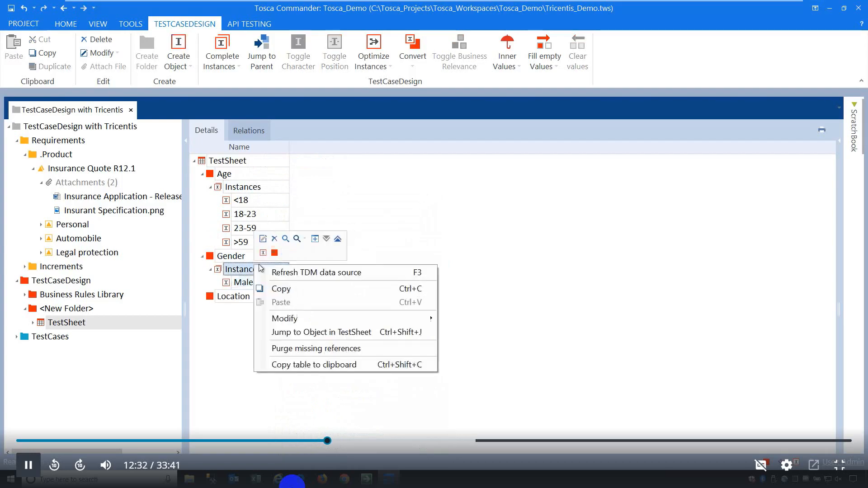
left_click(265, 248)
type("Female")
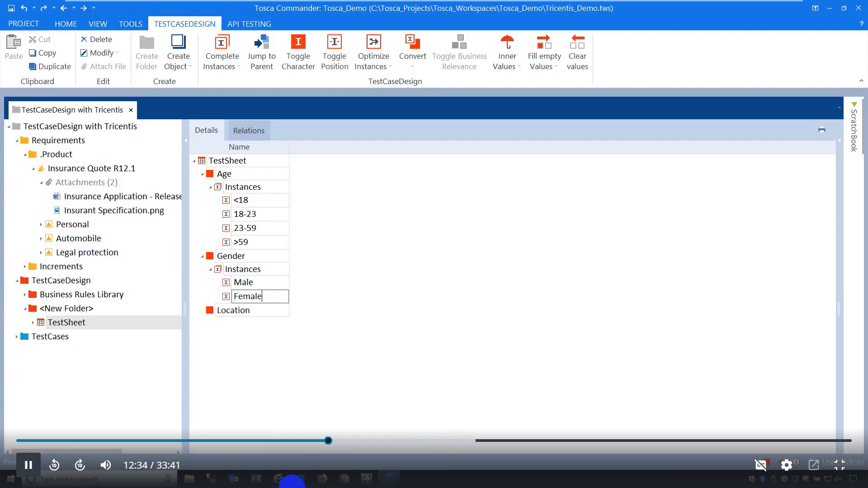
key("Return")
Give Location the instances City and Country, fixing the City typo.
left_click(250, 312)
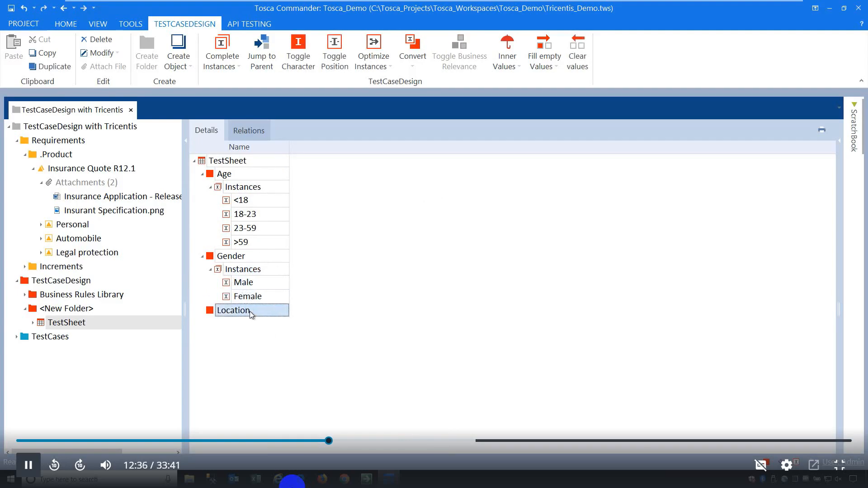
right_click(249, 311)
left_click(283, 239)
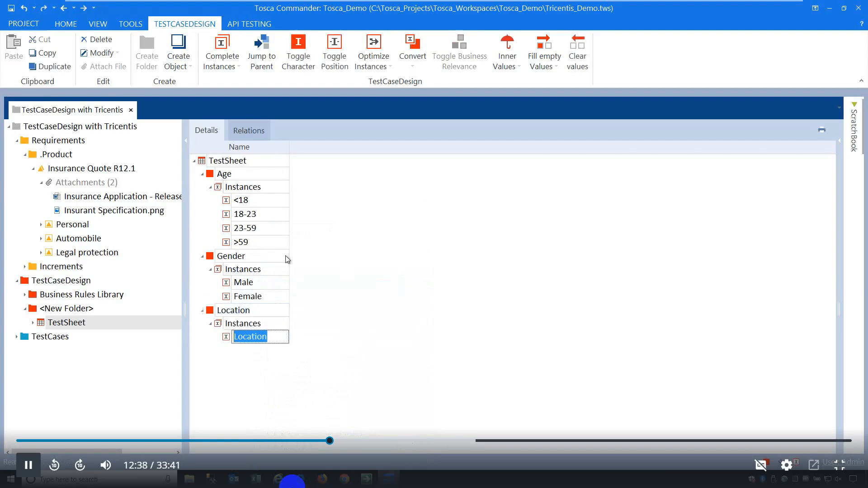
type("Citry")
key("BackSpace")
key("BackSpace")
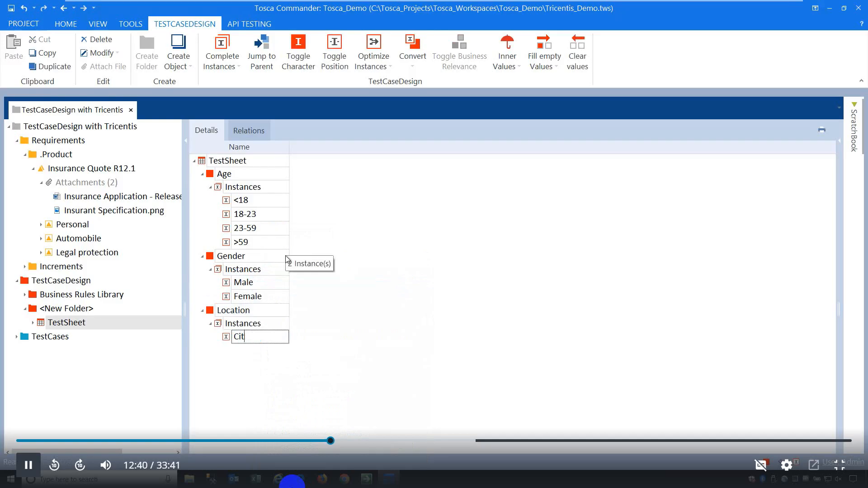
type("y")
key("Return")
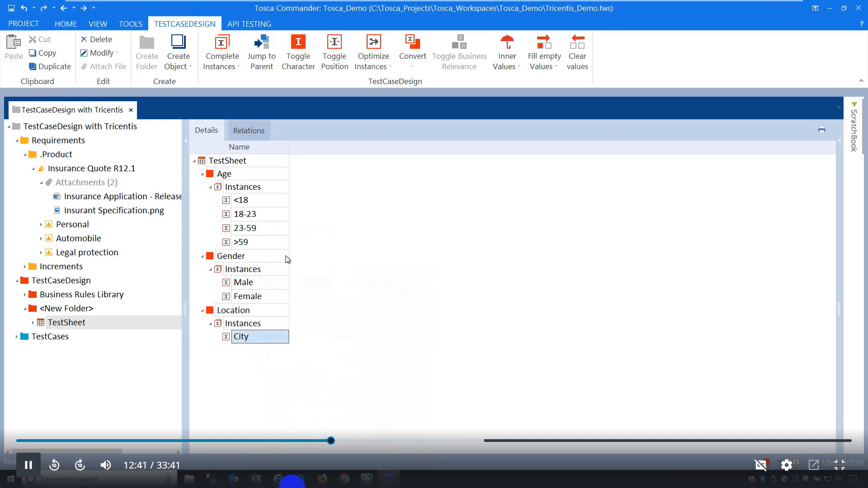
right_click(265, 325)
left_click(269, 316)
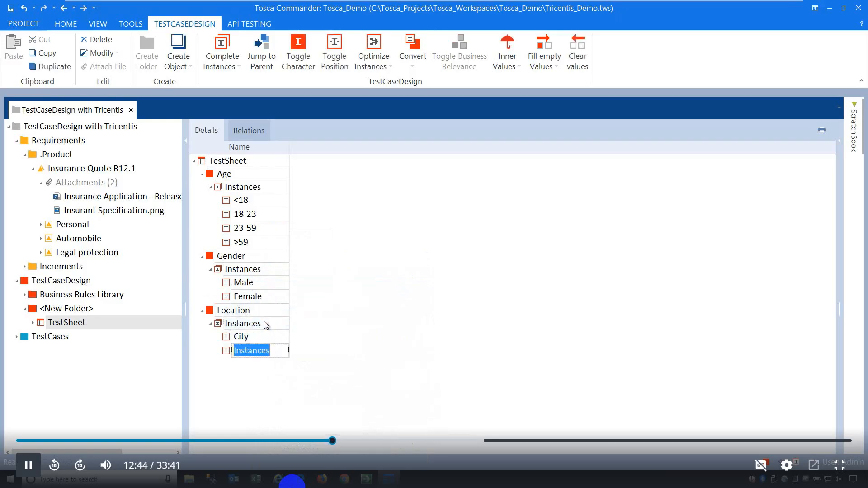
type("Country")
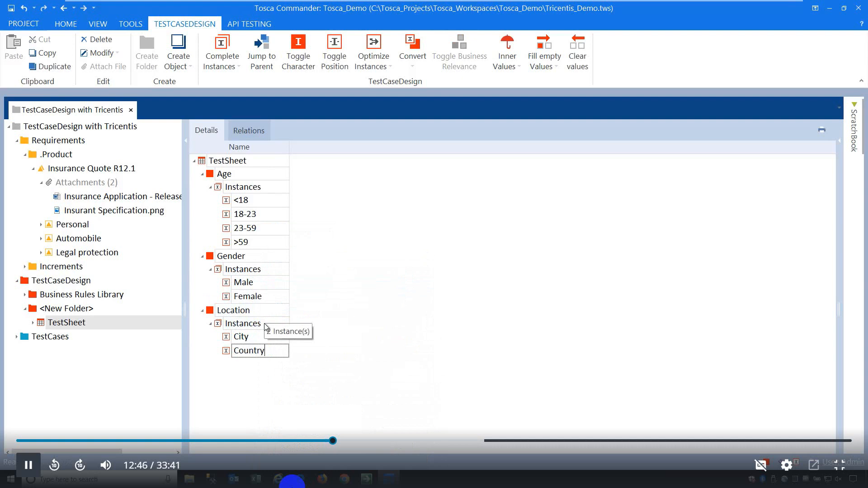
key("Return")
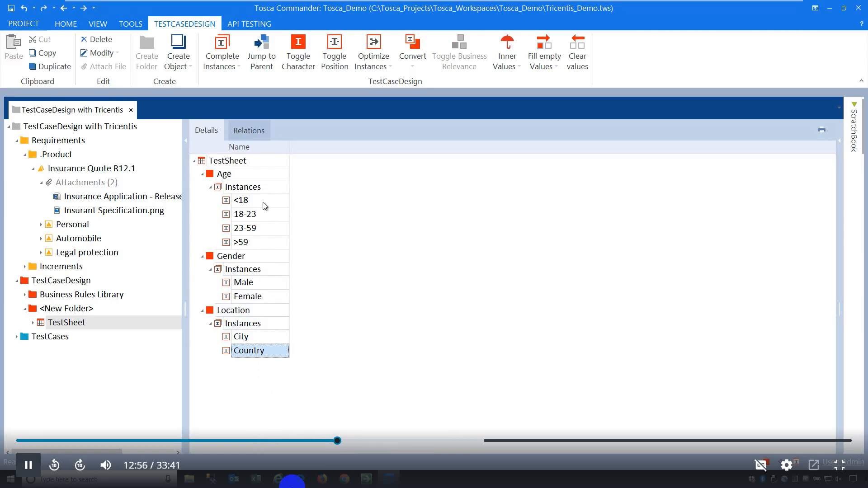
Mark the <18 age instance invalid and 23-59 as straight-through with Toggle Character.
left_click(248, 204)
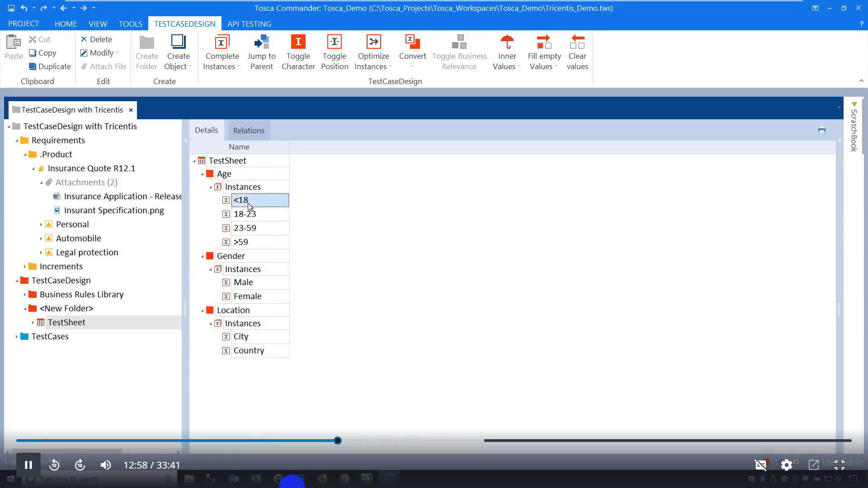
left_click(303, 61)
left_click(234, 227)
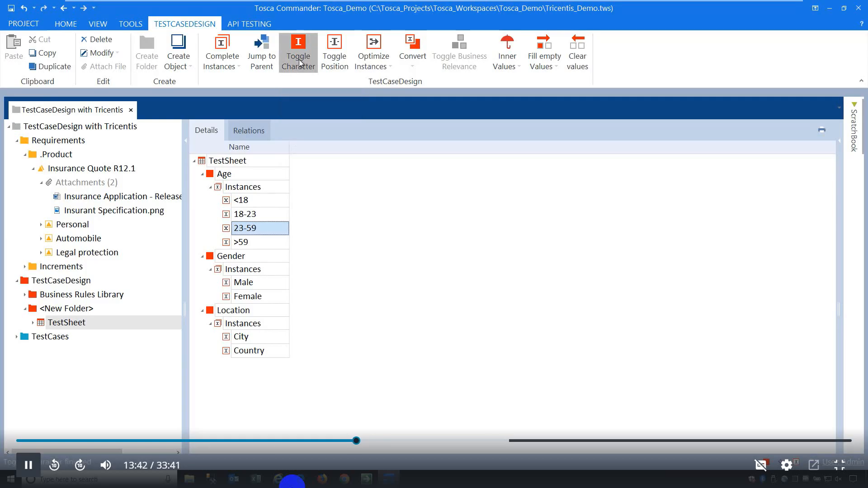
left_click(298, 59)
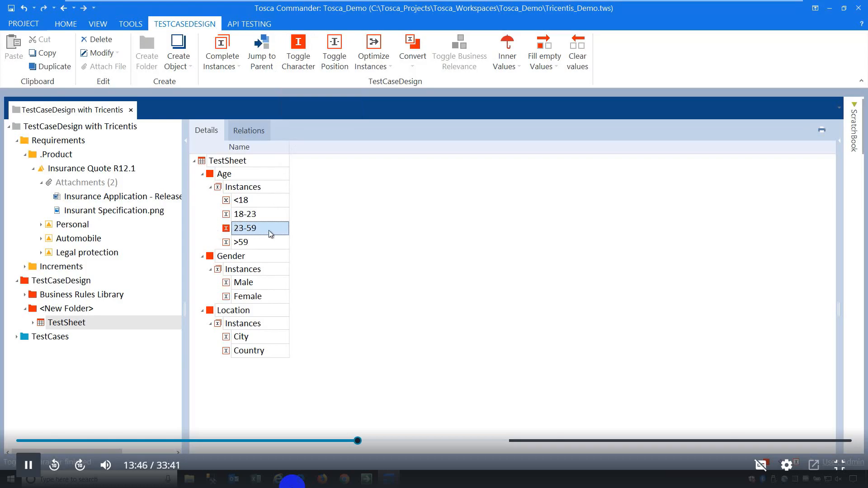
Mark the Male and City instances as straight-through as well.
left_click(240, 287)
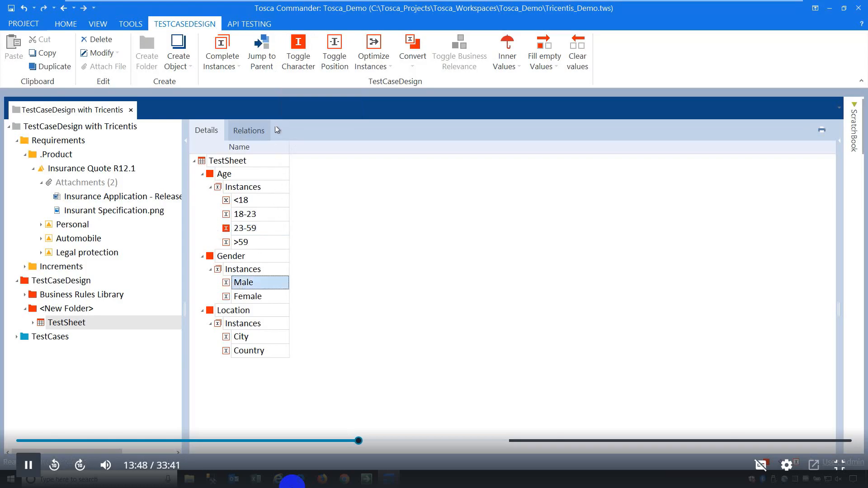
left_click(294, 48)
left_click(248, 340)
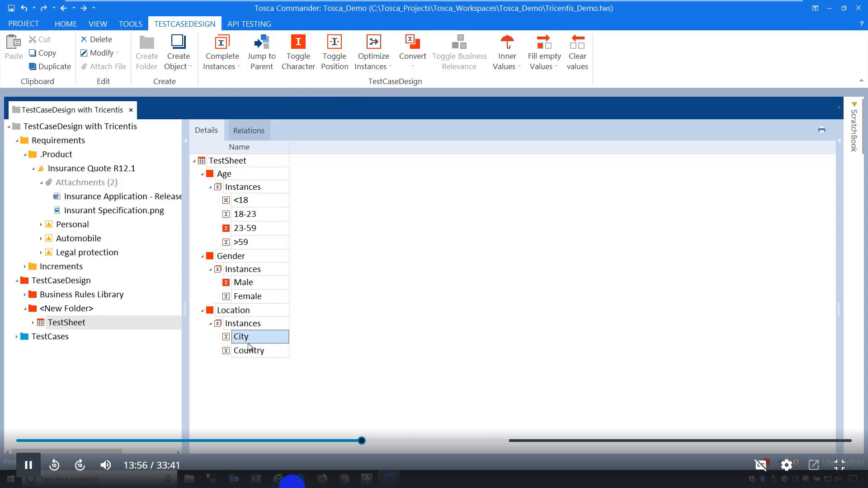
left_click(307, 56)
left_click(305, 59)
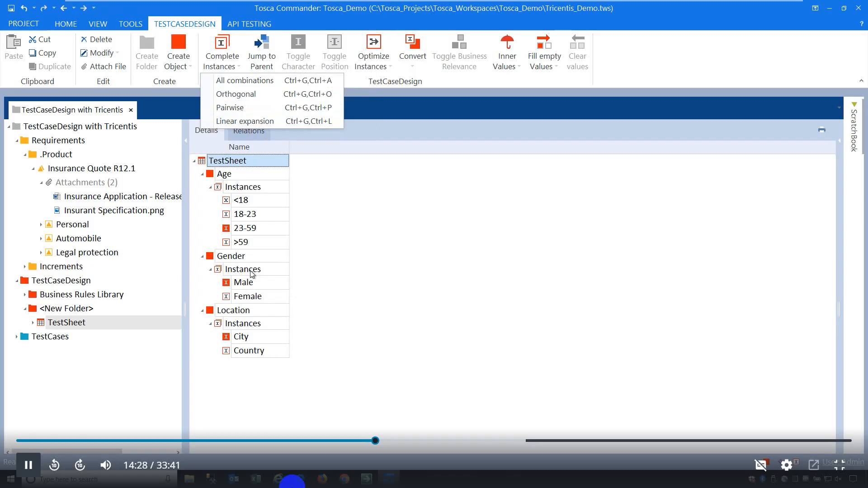
Run Linear expansion, widen the StraightThrough column, and check the 18-23, >59, Female and Country values.
left_click(258, 120)
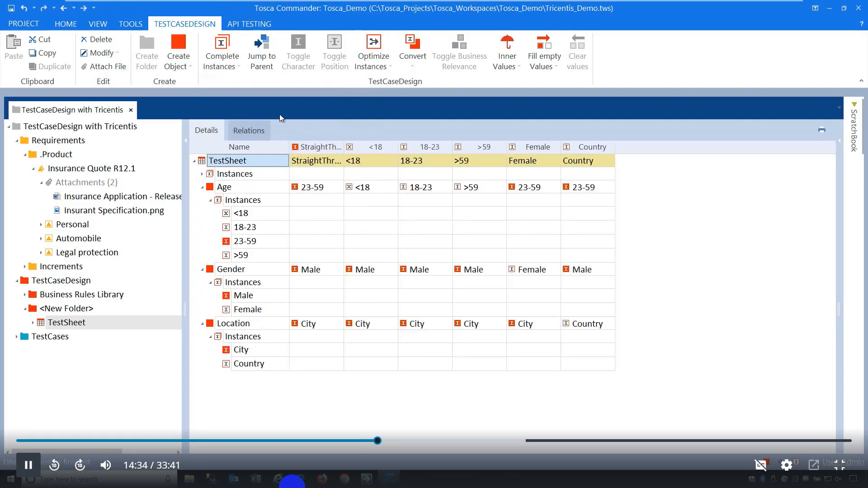
left_click_drag(344, 147, 393, 147)
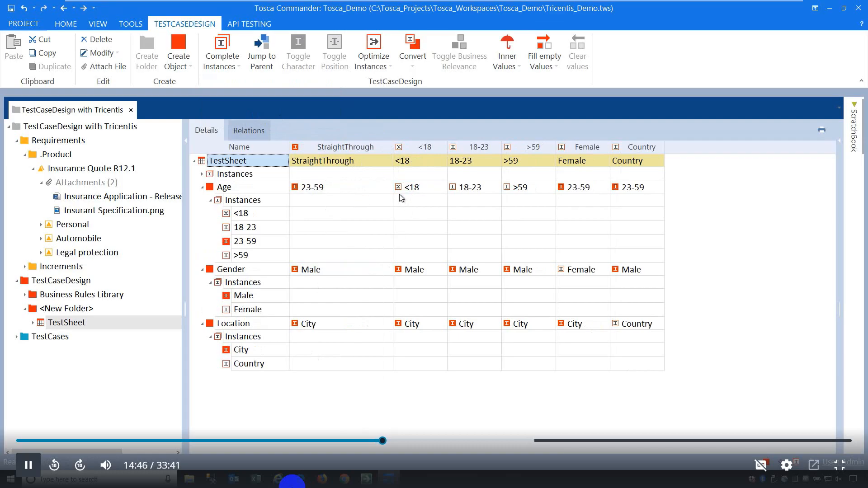
left_click(469, 191)
left_click(523, 193)
left_click(584, 268)
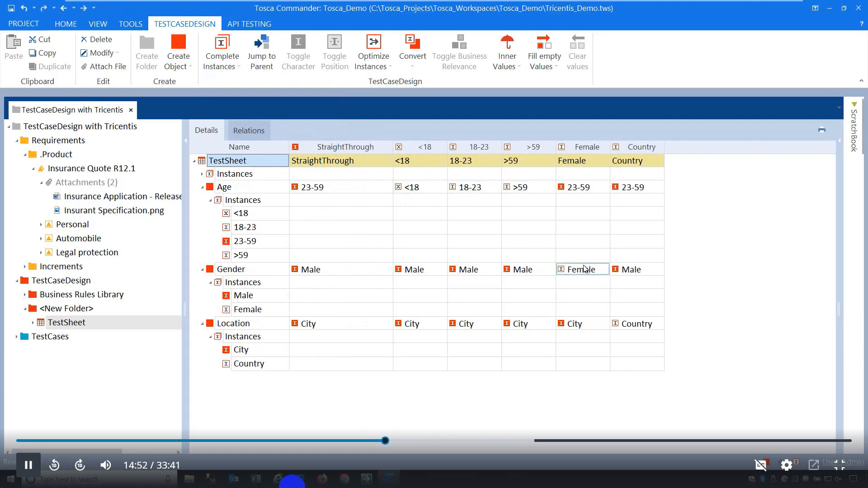
left_click(626, 324)
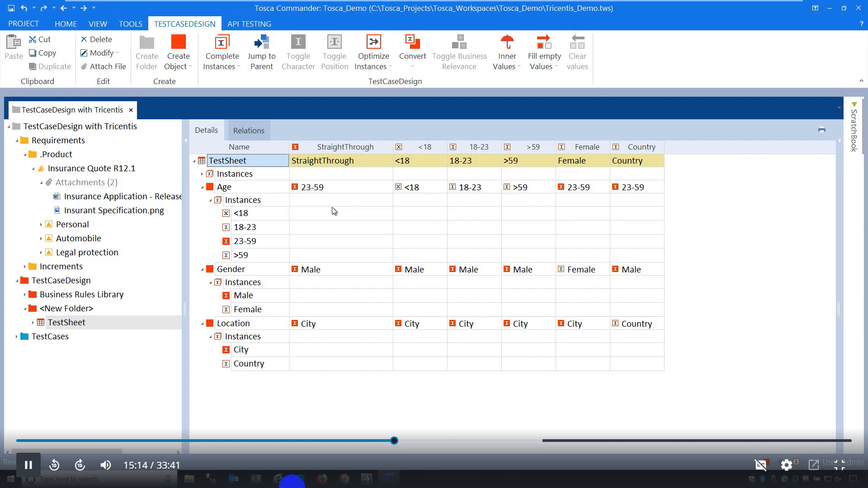
left_click(249, 175)
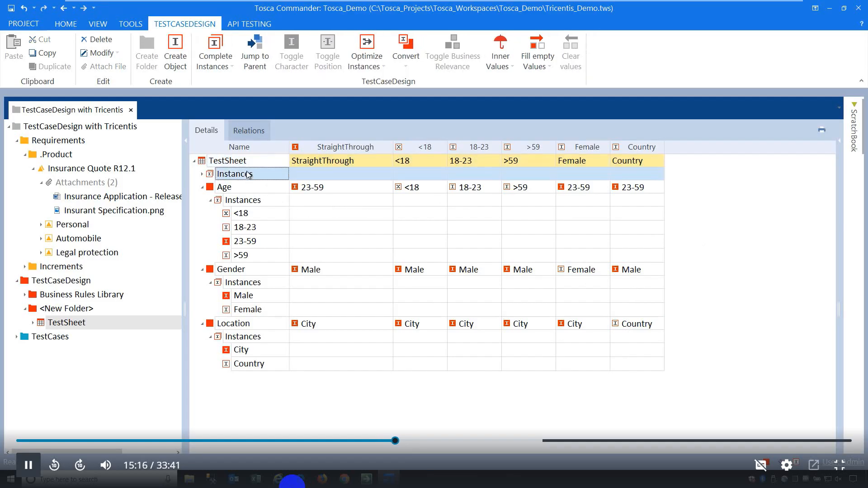
Remove the generated instances row and add Age instance 17 at the top, marked invalid.
key("Delete")
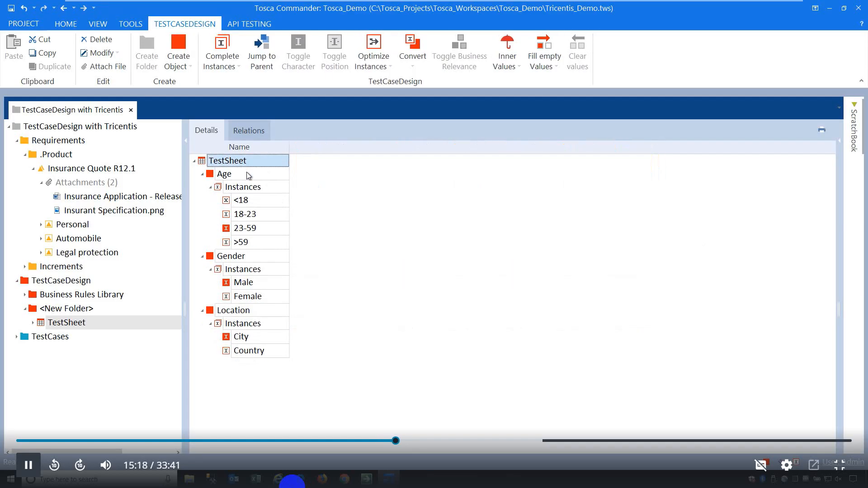
right_click(262, 193)
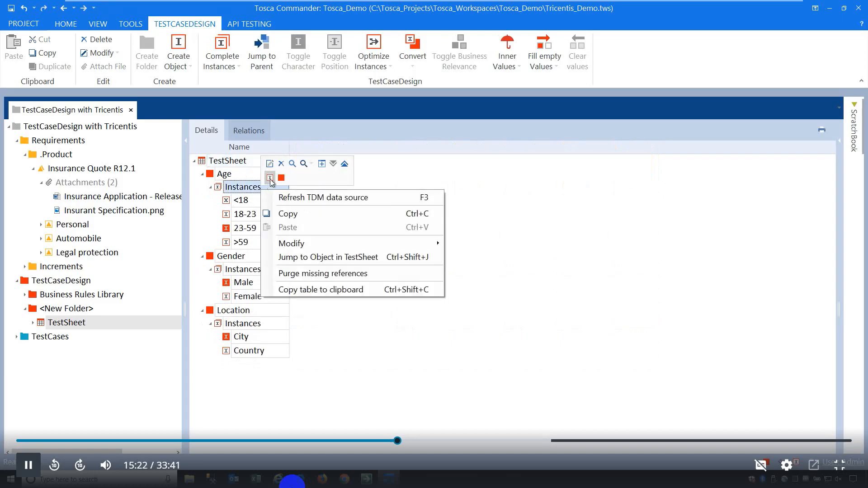
left_click(270, 178)
left_click_drag(227, 260, 234, 199)
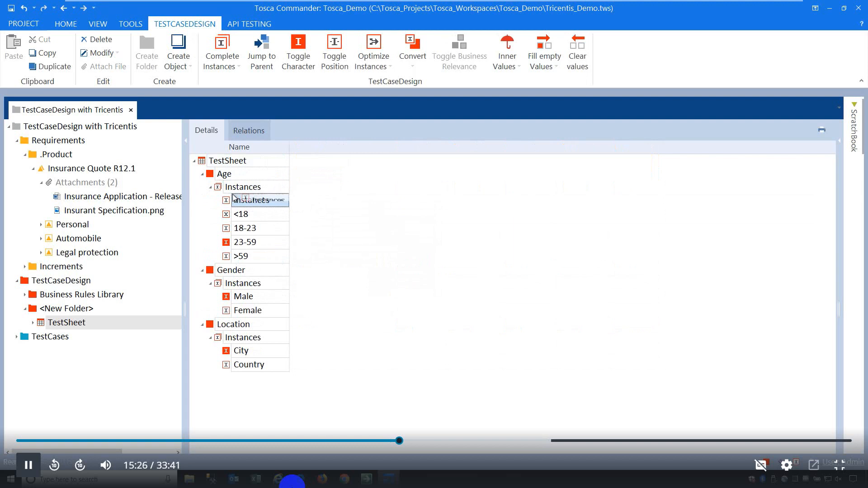
left_click(277, 200)
type("17")
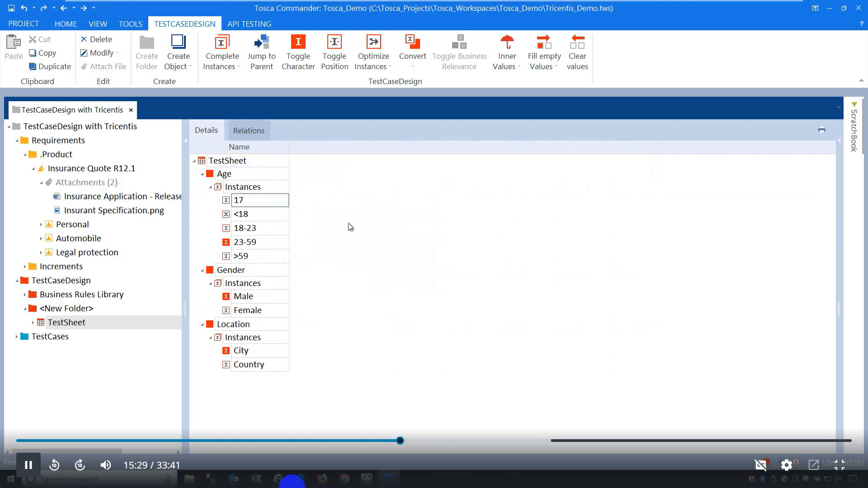
key("Return")
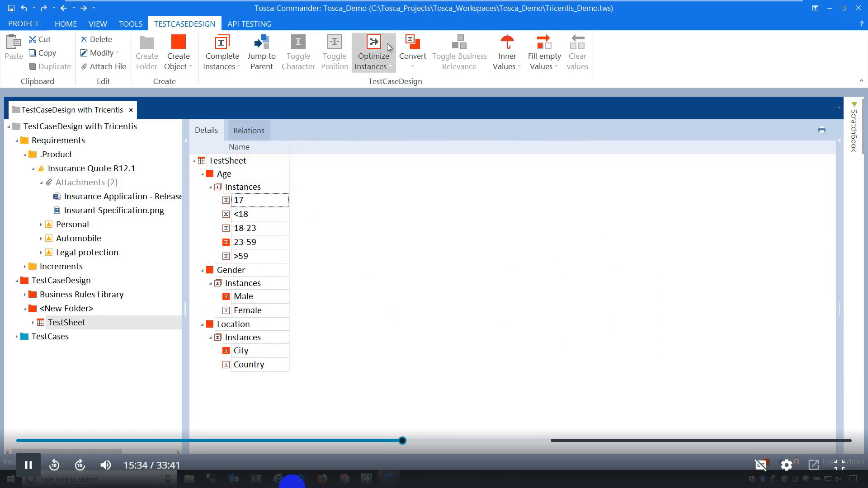
left_click(222, 190)
left_click(231, 203)
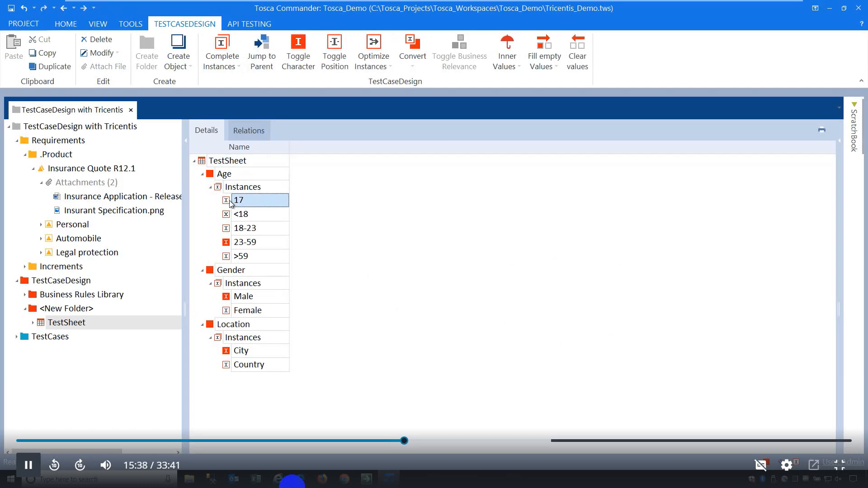
left_click(338, 57)
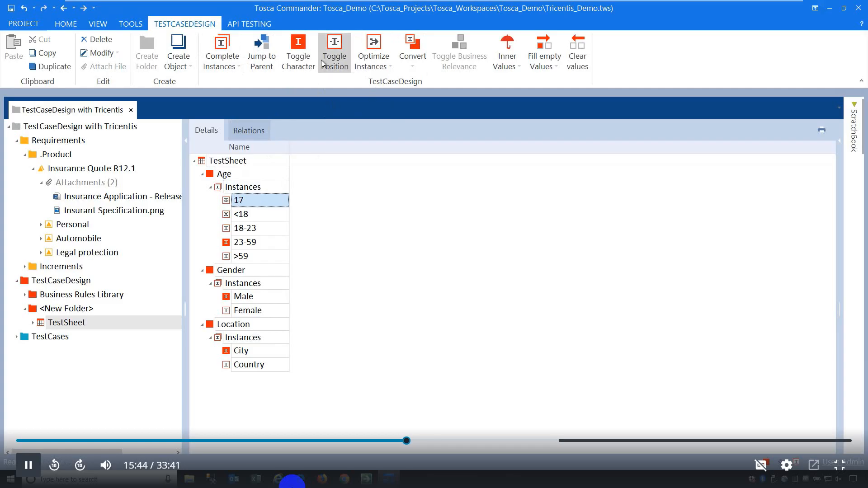
left_click(304, 58)
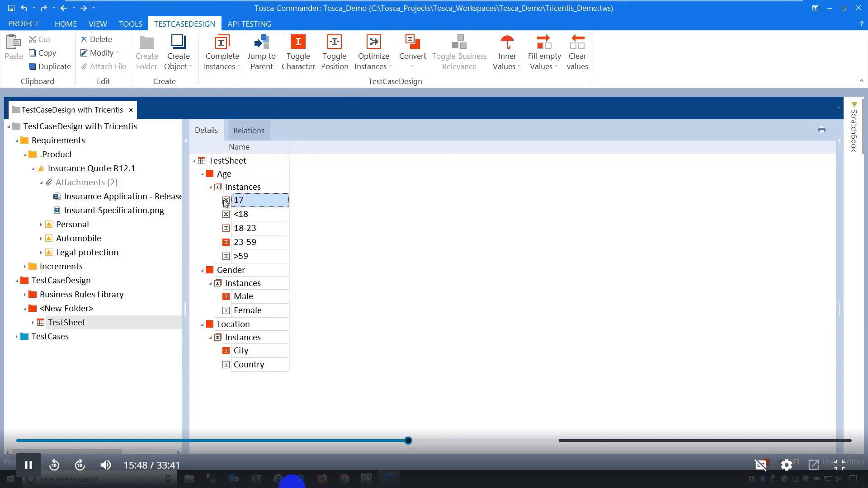
Add Age instance 60 directly after >59.
left_click(236, 256)
right_click(266, 190)
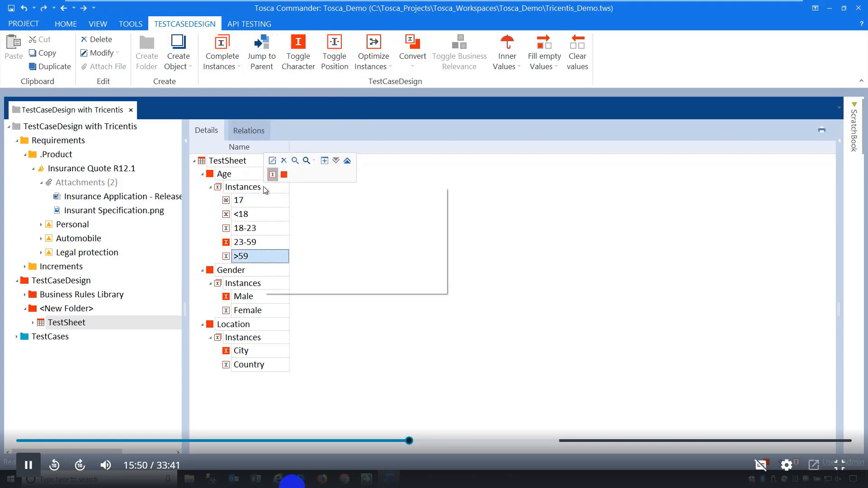
left_click(271, 176)
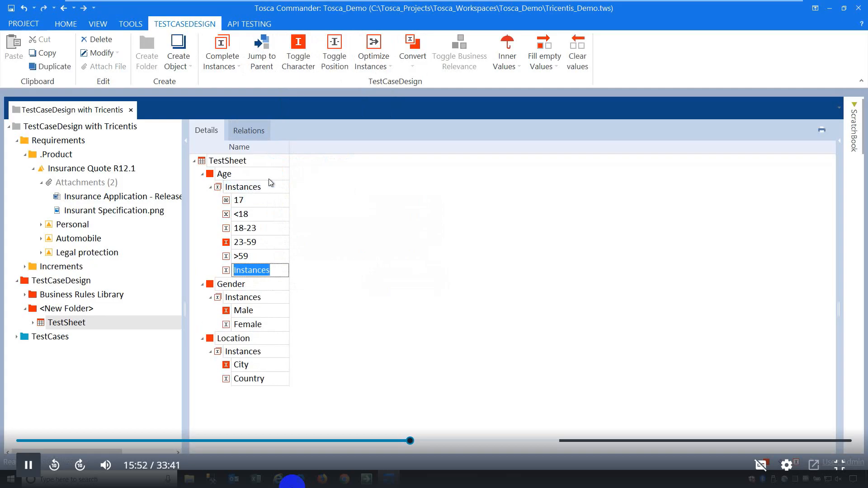
type("60")
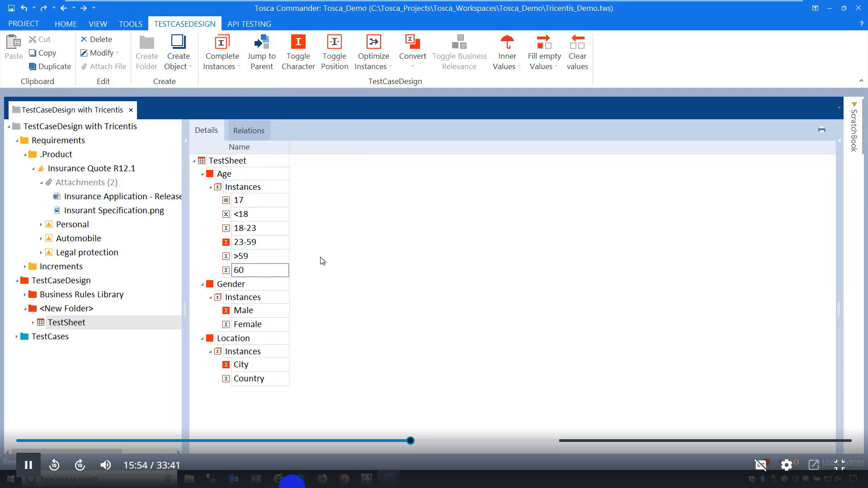
left_click(340, 273)
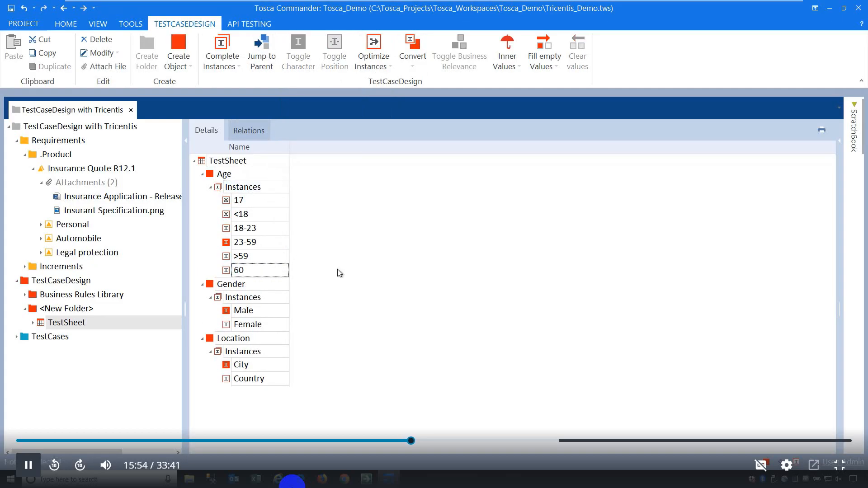
left_click(247, 270)
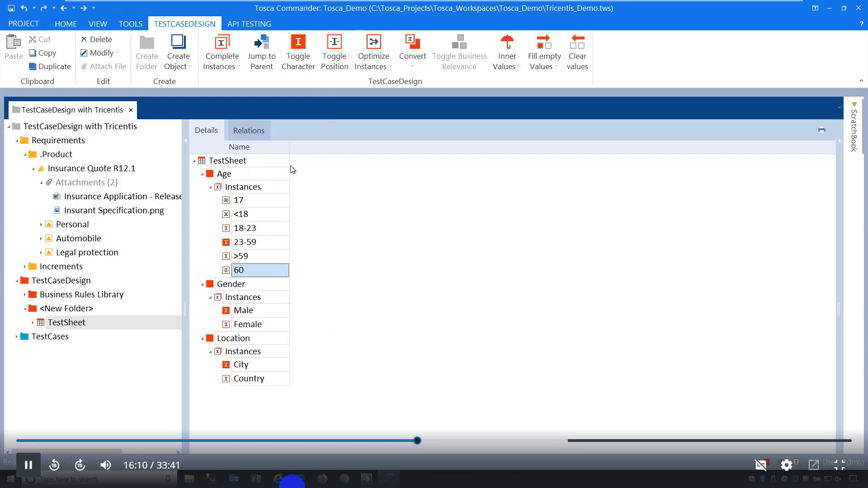
Select the TestSheet and open Complete Instances to define the 18-23, Male, Country relation.
left_click(272, 161)
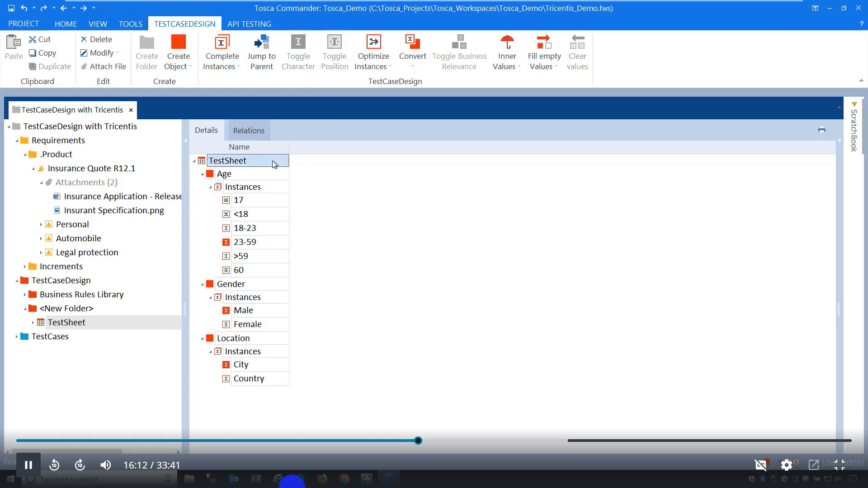
left_click(242, 67)
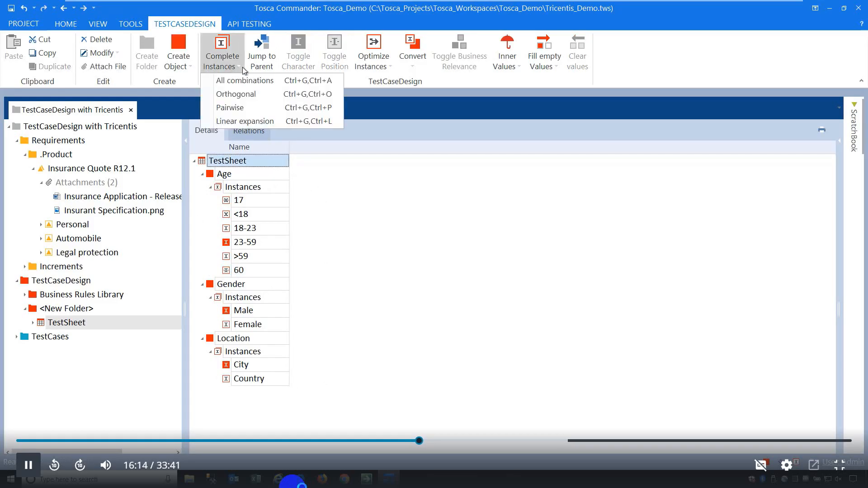
left_click(243, 120)
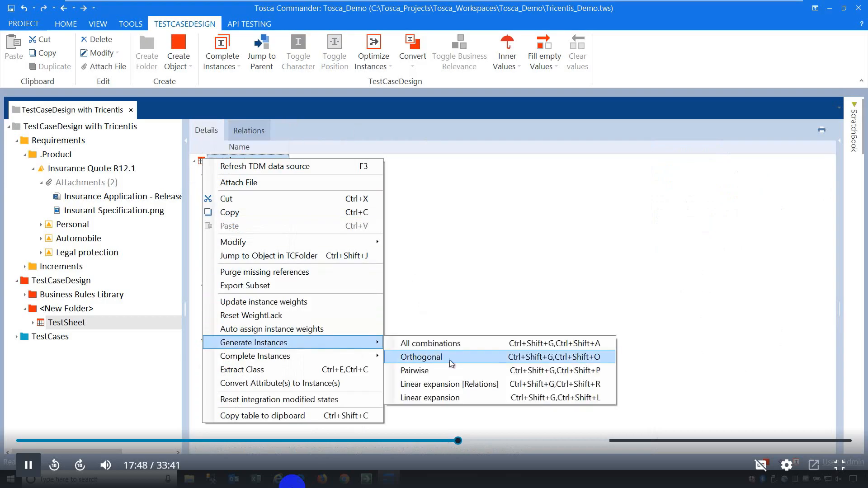
Run Generate Instances > Linear expansion [Relations] on the TestSheet.
left_click(479, 385)
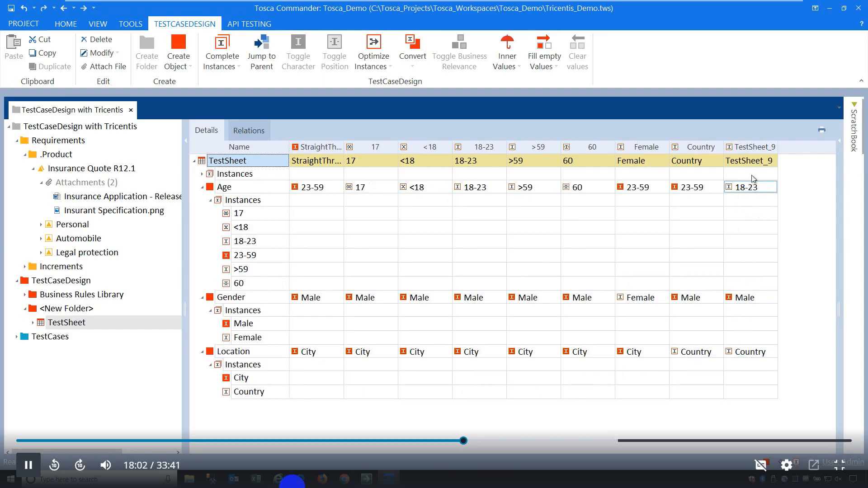
Rename TestSheet_9 to HighRiskScenario and widen its column to show the full name.
left_click(727, 162)
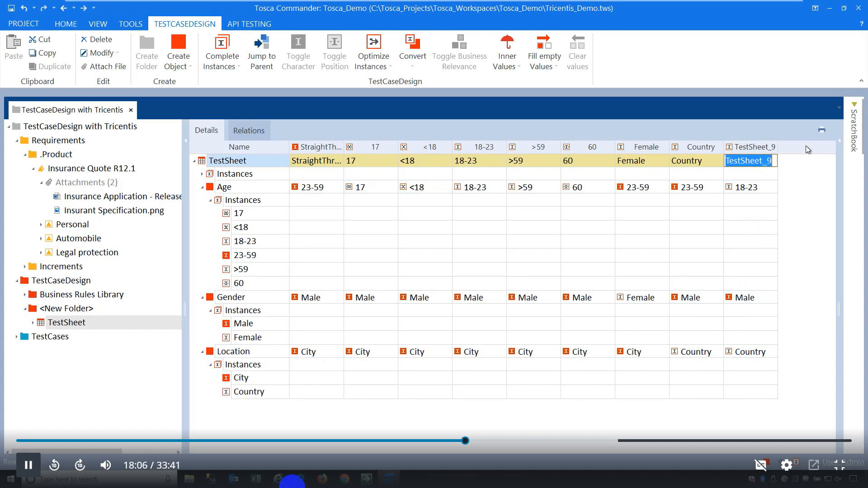
type("High")
key("BackSpace")
key("BackSpace")
key("BackSpace")
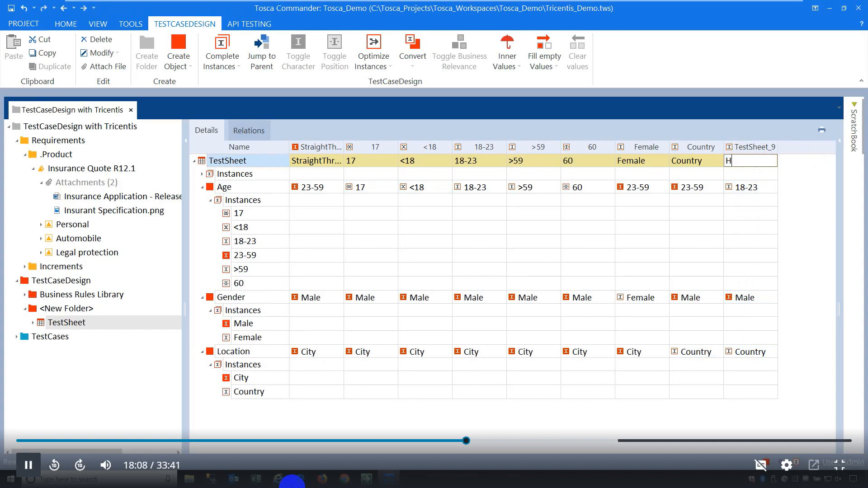
type("o")
key("BackSpace")
type("ighRiskScen")
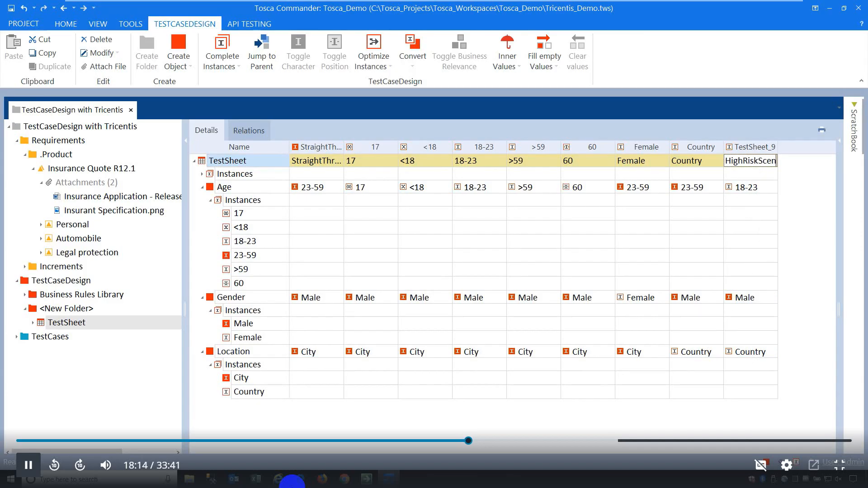
type("ario")
key("Return")
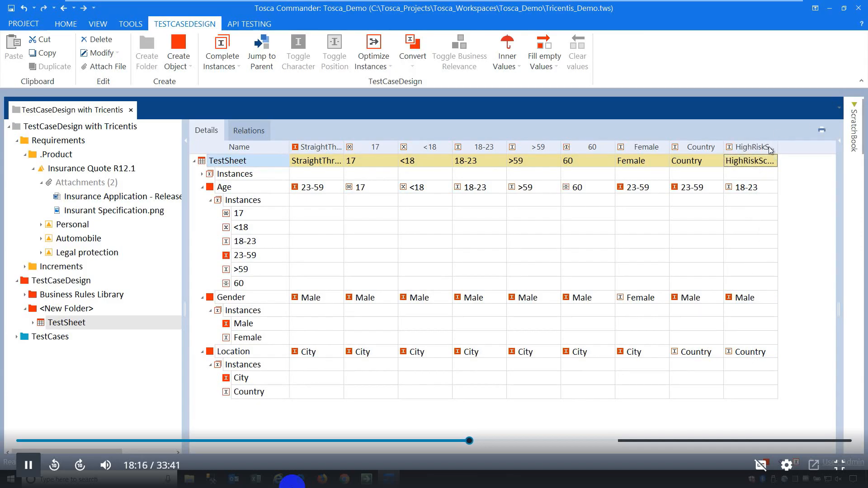
left_click_drag(779, 145, 799, 146)
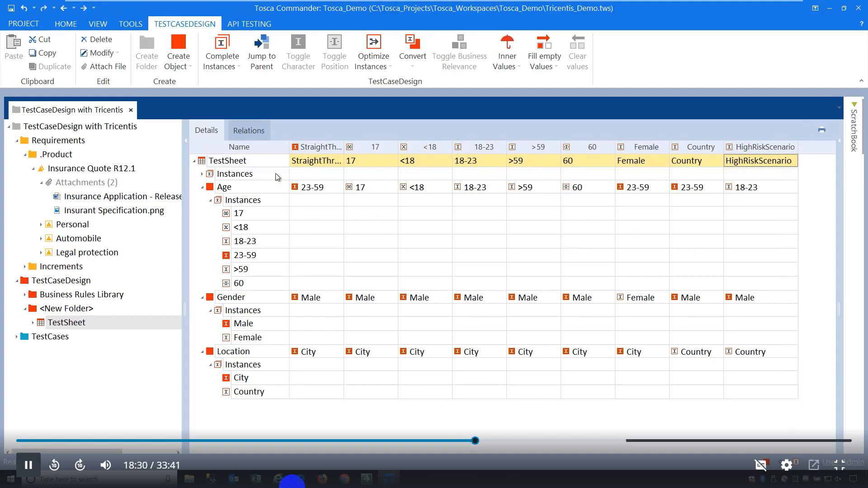
Add an attribute named Error Messages to the TestSheet.
right_click(241, 164)
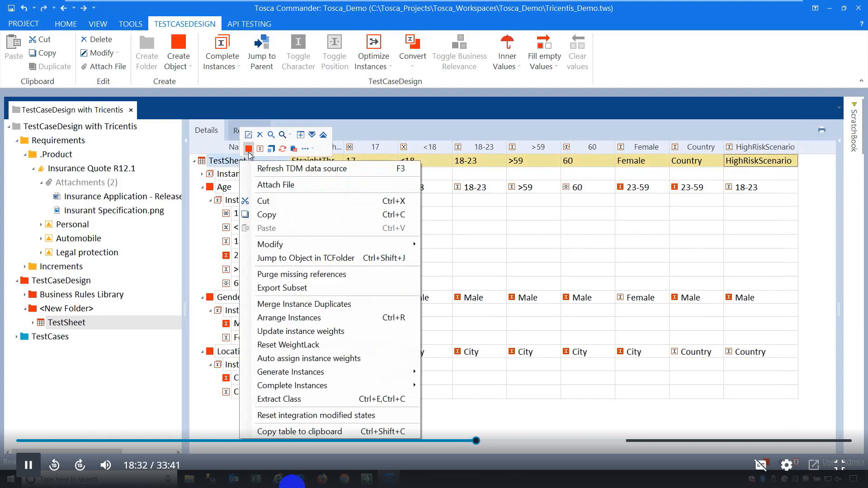
left_click(248, 153)
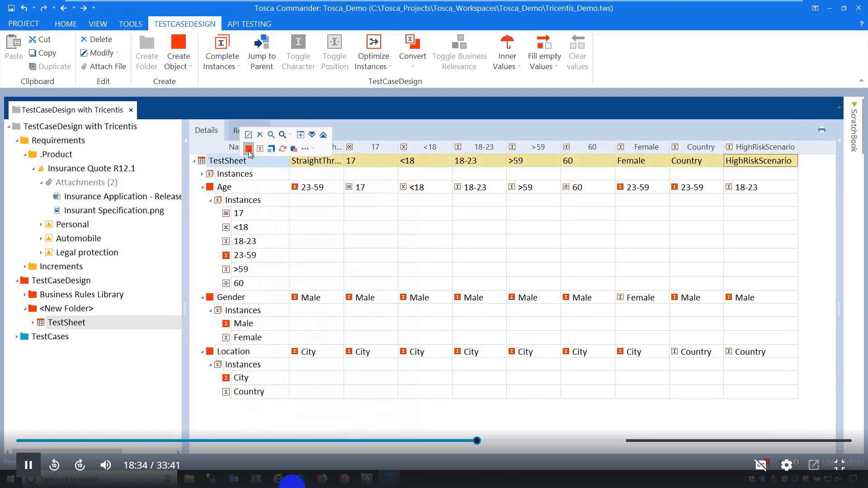
left_click(248, 150)
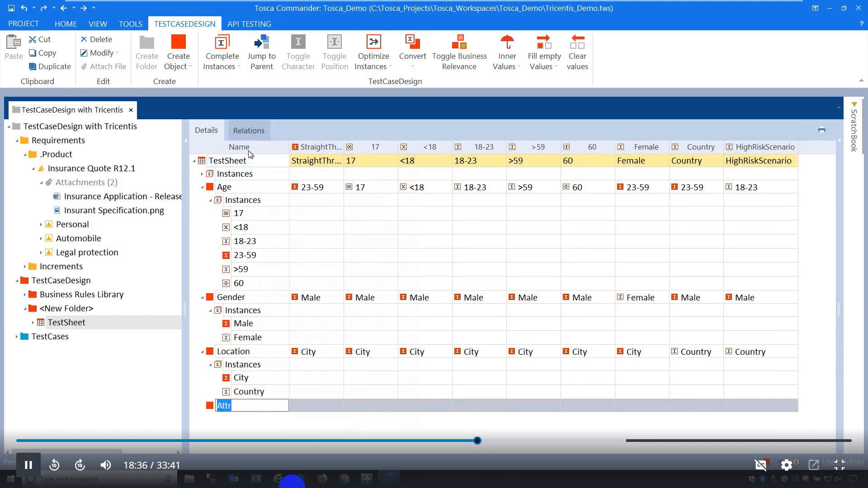
type("Error Messages")
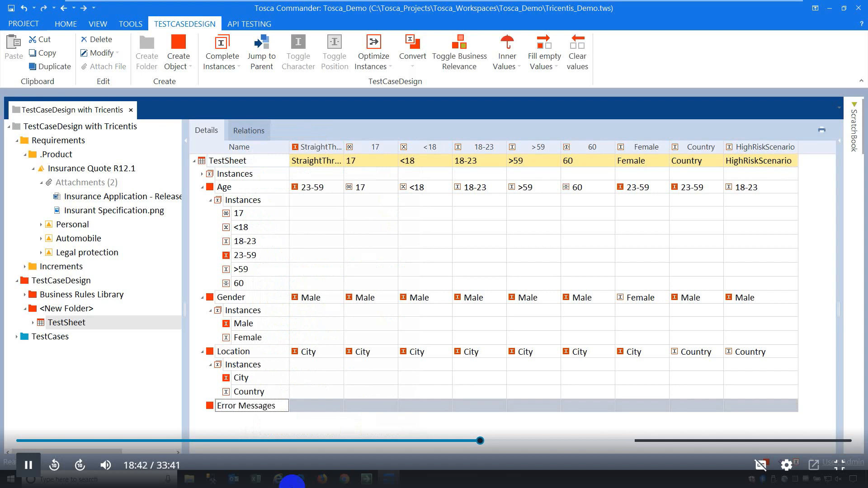
key("Return")
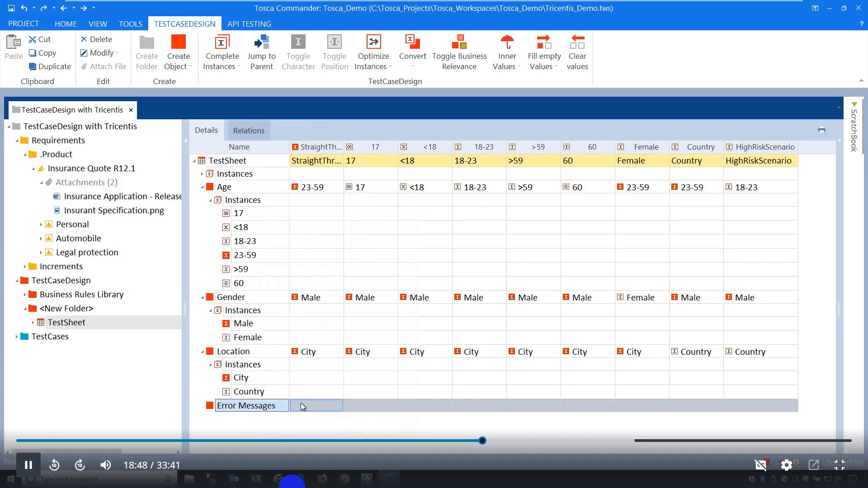
Create an instance named True under Error Messages.
right_click(233, 409)
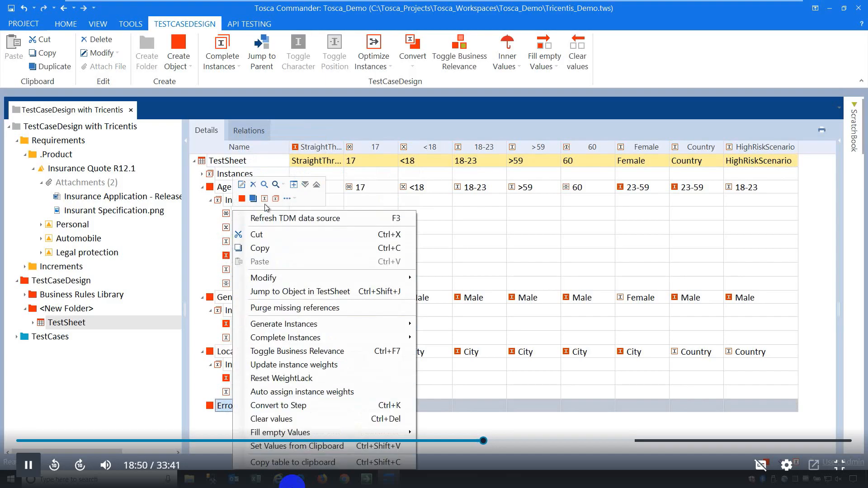
left_click(265, 204)
type("True")
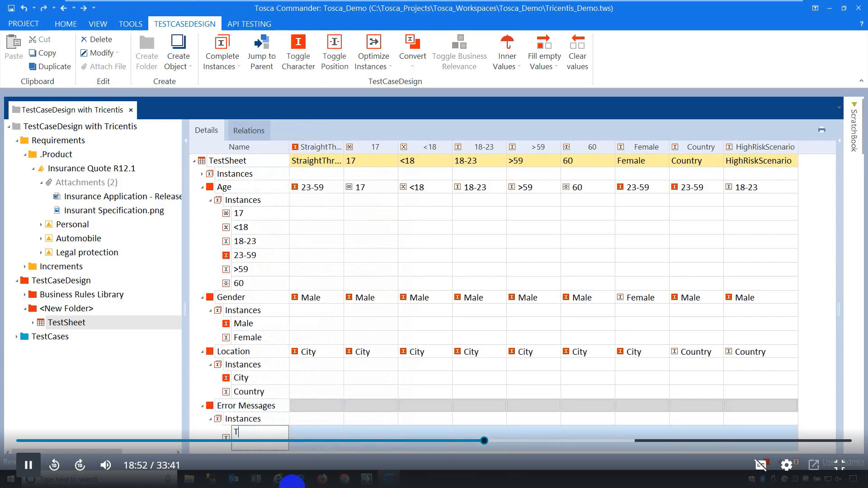
left_click(240, 408)
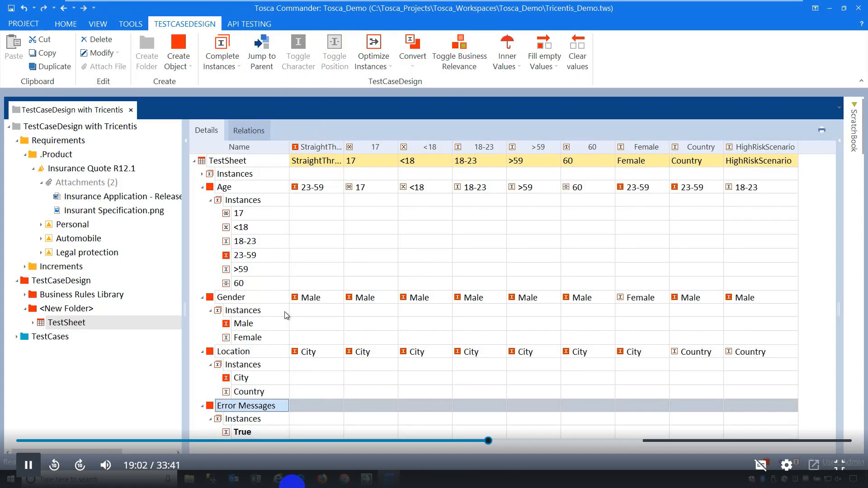
Toggle business relevance on the Error Messages attribute.
left_click(462, 60)
left_click(306, 411)
left_click(371, 187)
Set Error Messages to True for the 17 and <18 instances only.
left_click(387, 407)
left_click(386, 408)
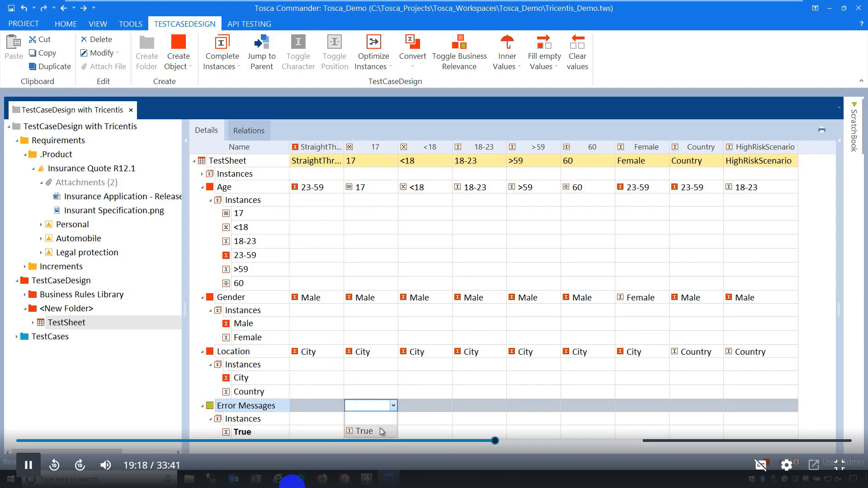
left_click(380, 429)
left_click(450, 406)
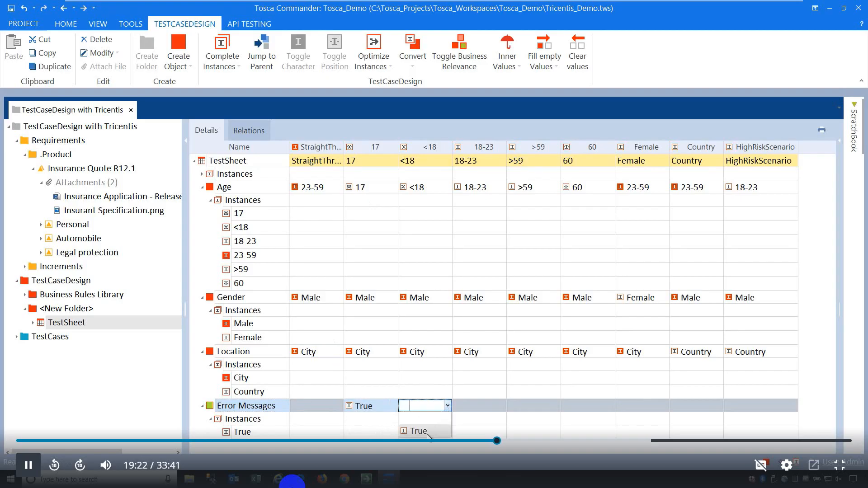
left_click(423, 431)
key("Return")
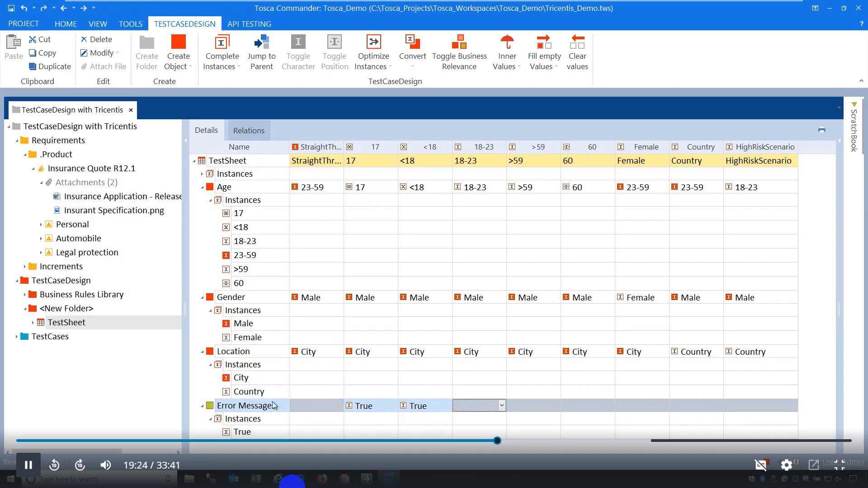
left_click(274, 407)
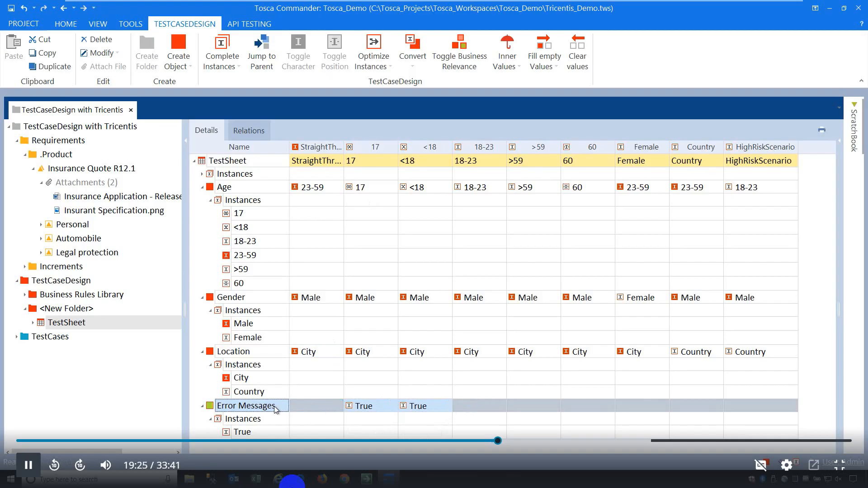
left_click(370, 191)
left_click(434, 193)
left_click(243, 166)
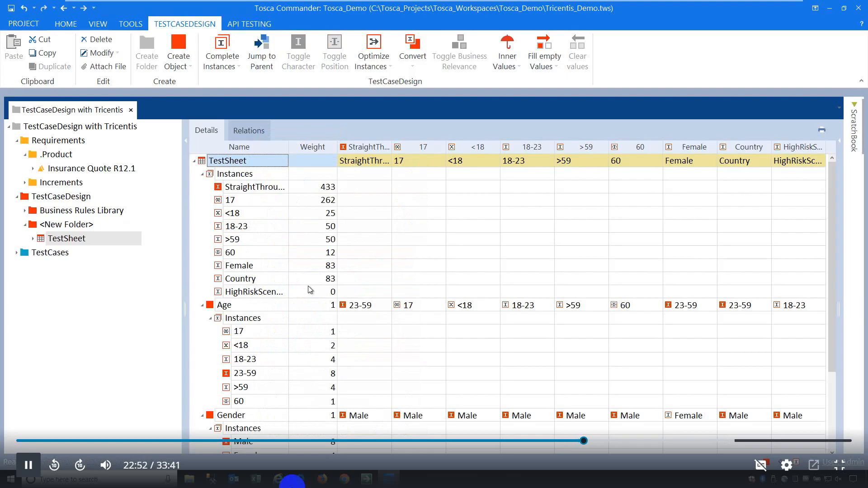
Open the Insurance Quote R12.1 requirement.
left_click(91, 171)
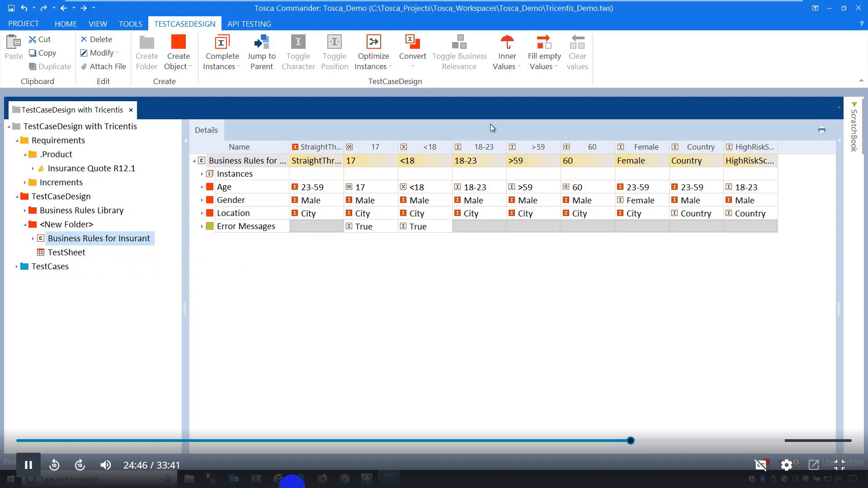
Add the Business Rules for Insurant class to the TestSheet and list the Complete Instances options.
left_click_drag(88, 241, 67, 254)
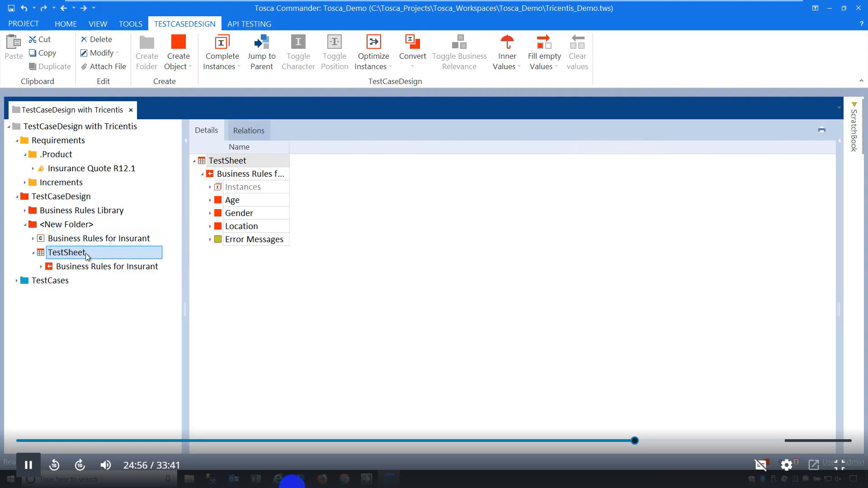
right_click(236, 163)
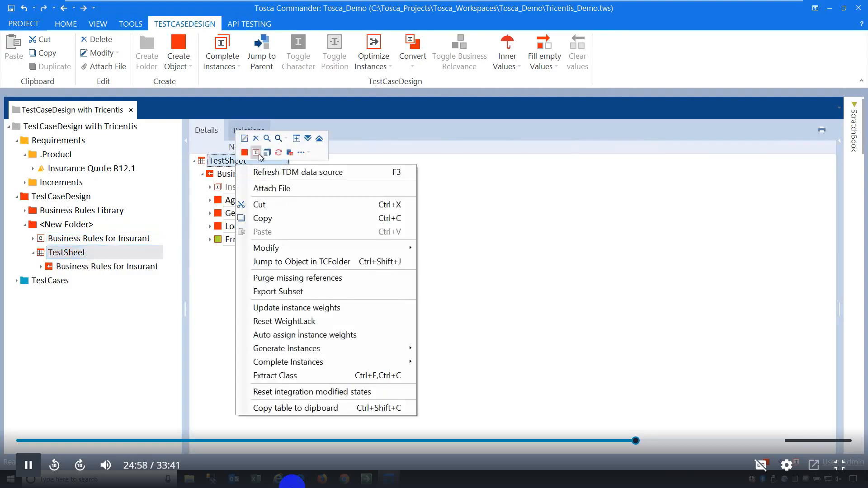
left_click(204, 163)
left_click(234, 70)
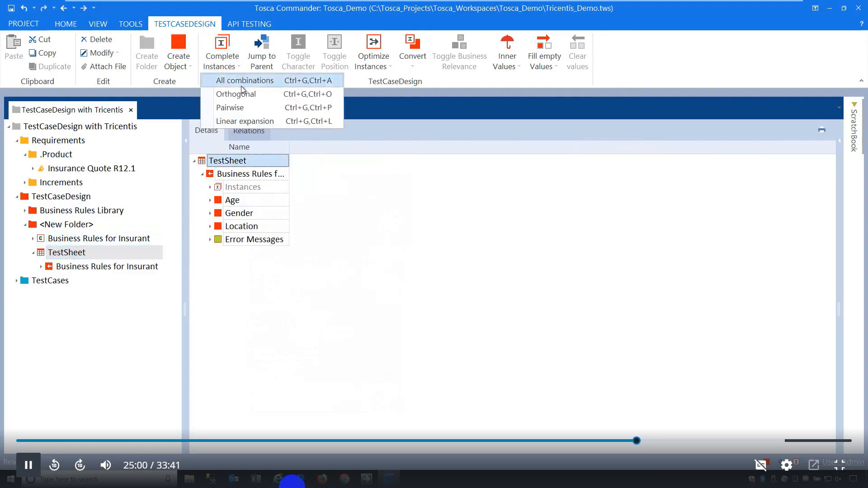
Complete the TestSheet instances by linear expansion, then create a new TestSheet in <New Folder>.
left_click(238, 120)
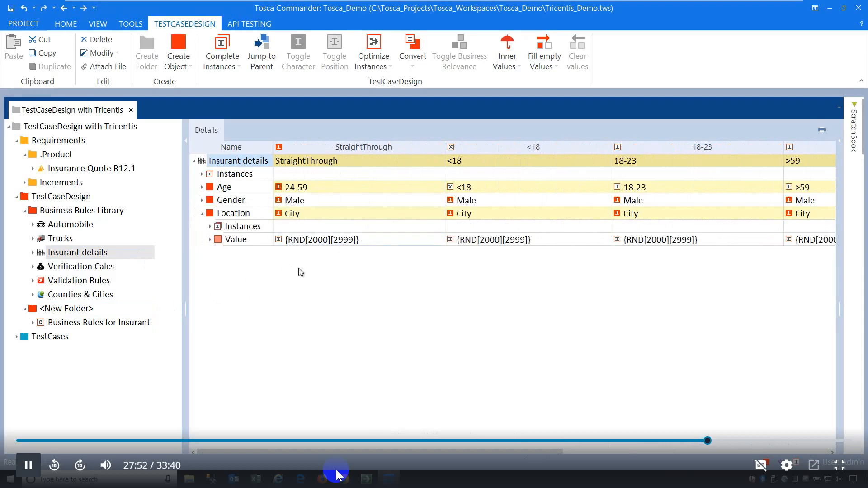
left_click(202, 214)
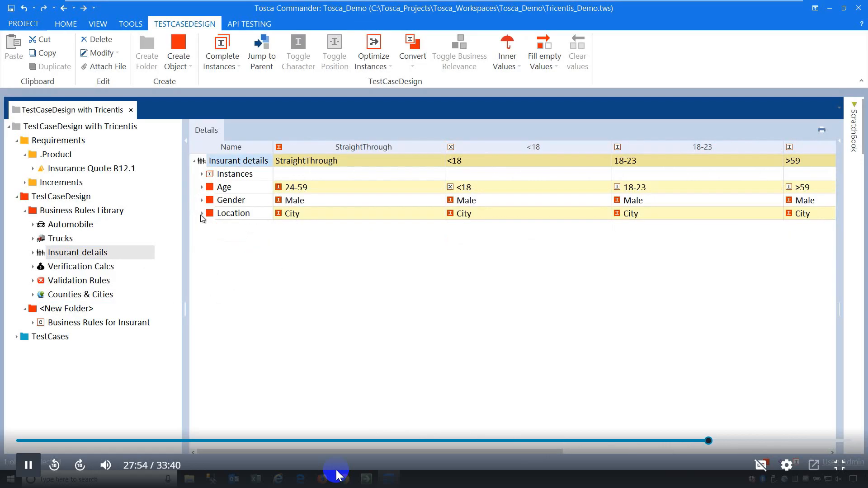
left_click(61, 312)
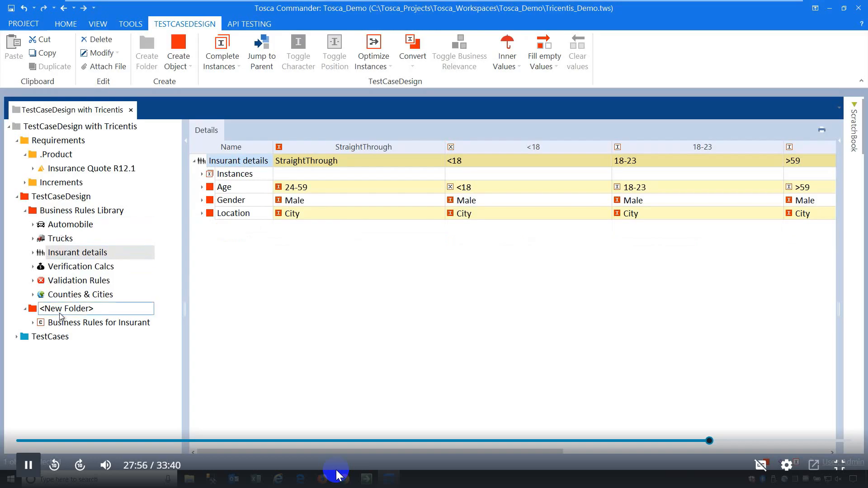
right_click(60, 313)
left_click(115, 295)
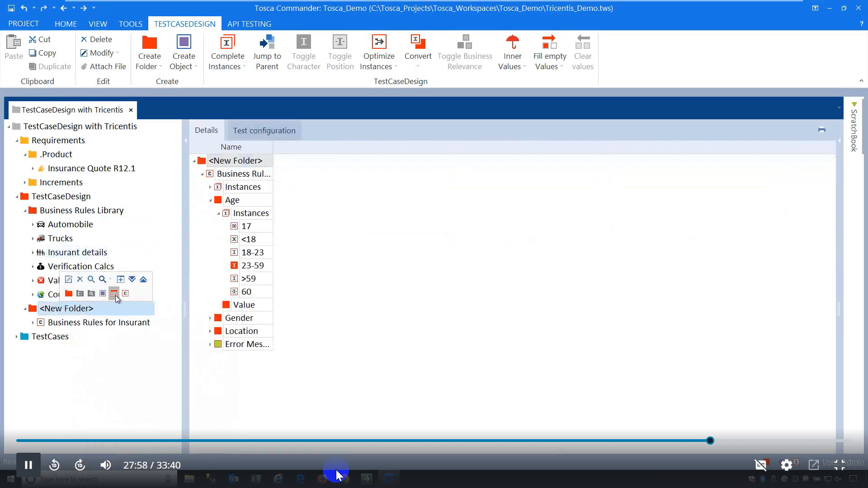
Keep the default TestSheet name and widen Automobile's Name and Randomize in range columns.
left_click(63, 338)
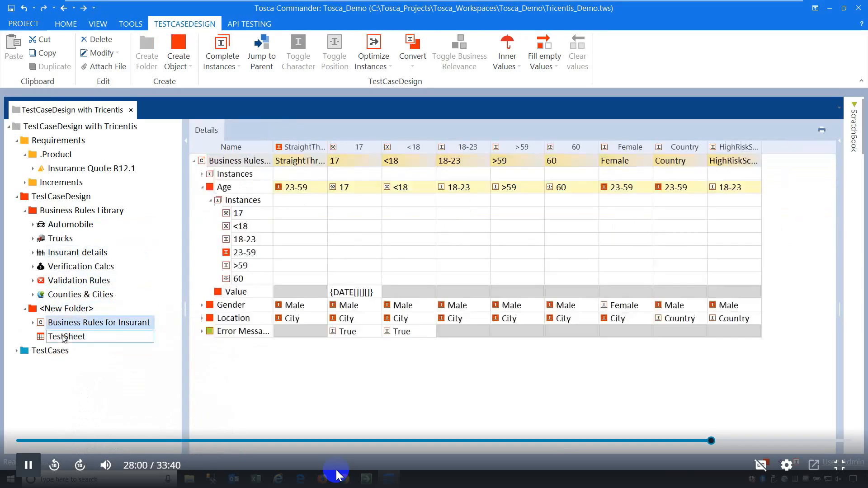
key("Return")
left_click(71, 226)
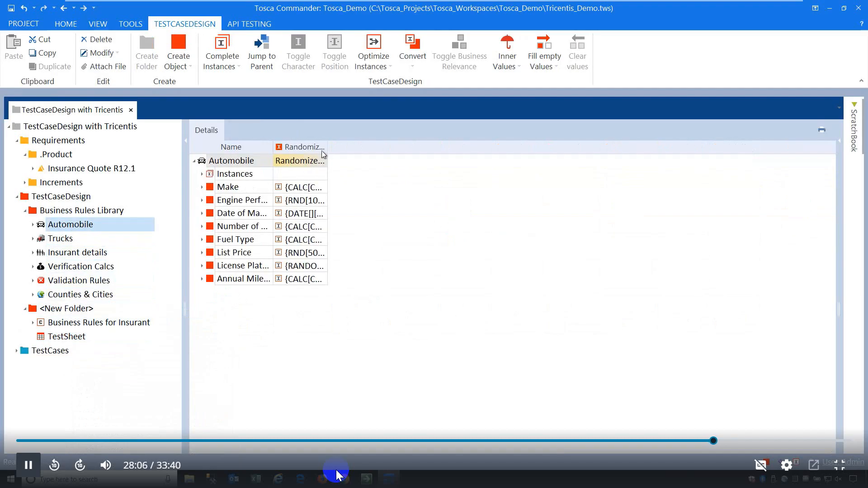
left_click_drag(324, 150, 635, 152)
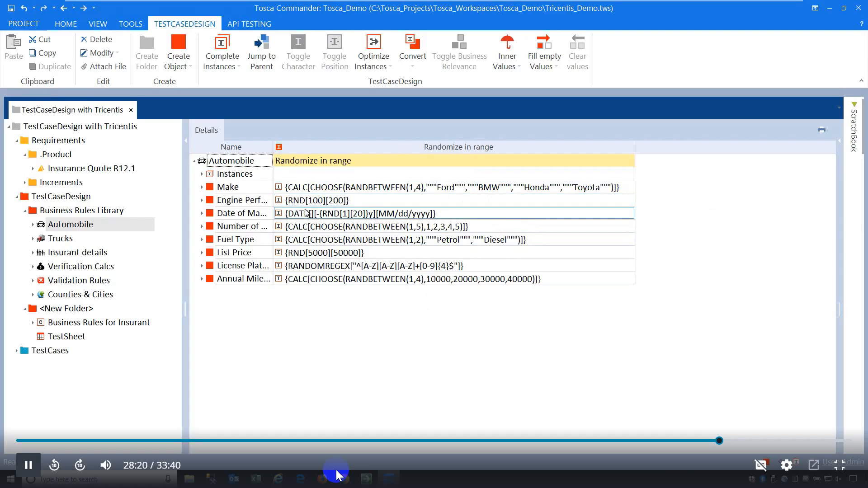
double_click(273, 146)
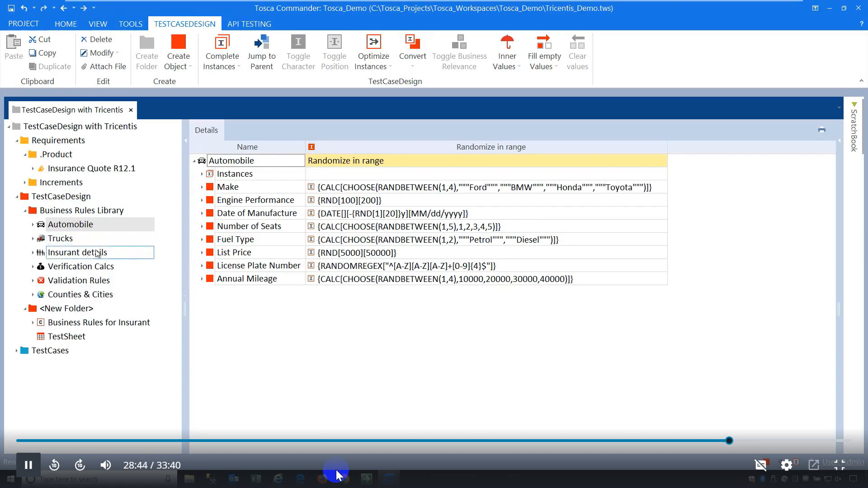
left_click(81, 240)
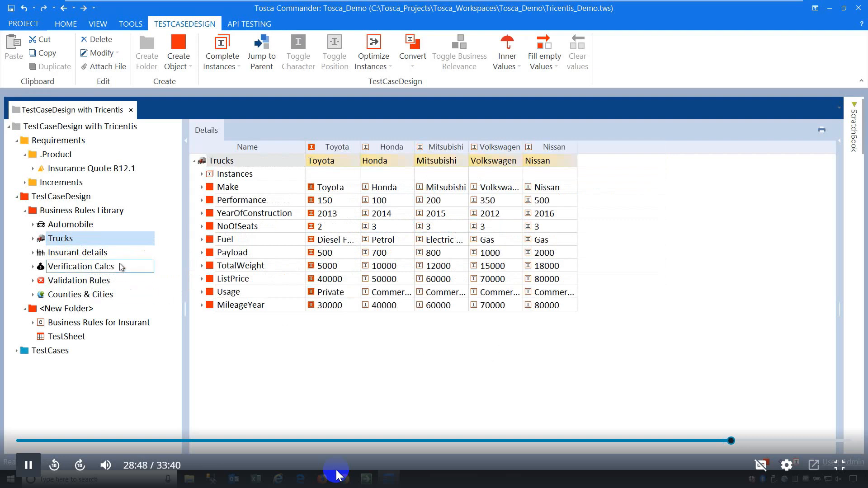
left_click(91, 263)
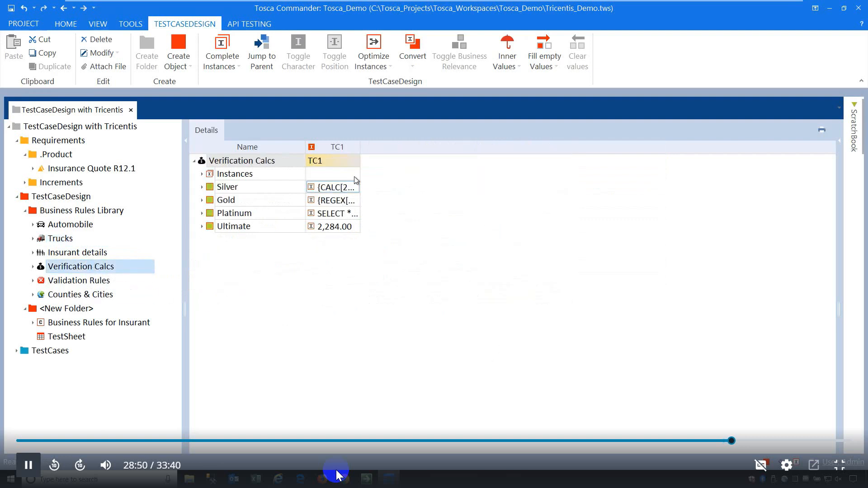
left_click_drag(361, 146, 564, 145)
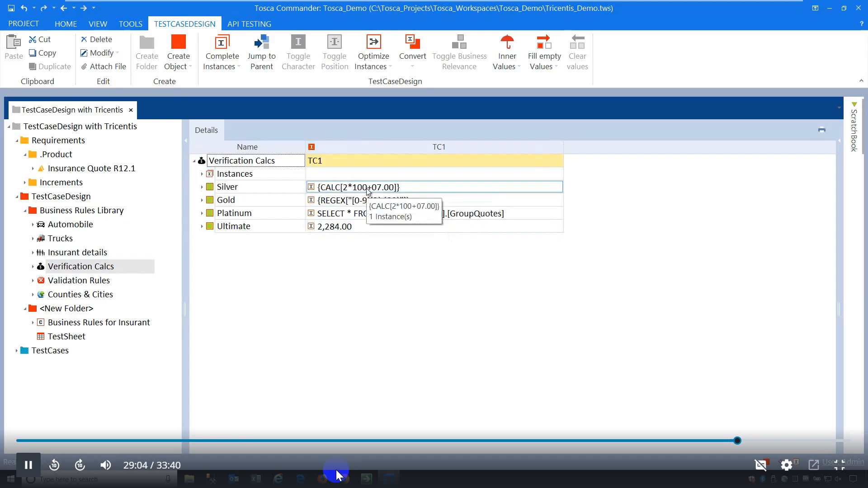
left_click(430, 202)
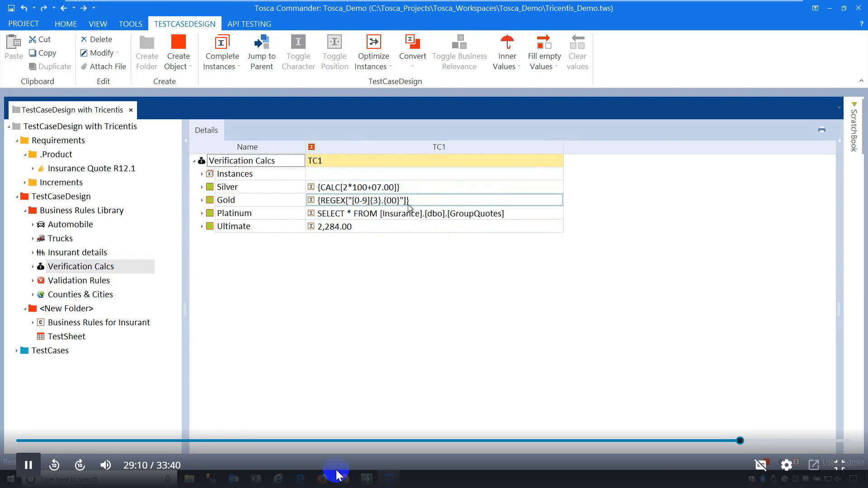
left_click(383, 215)
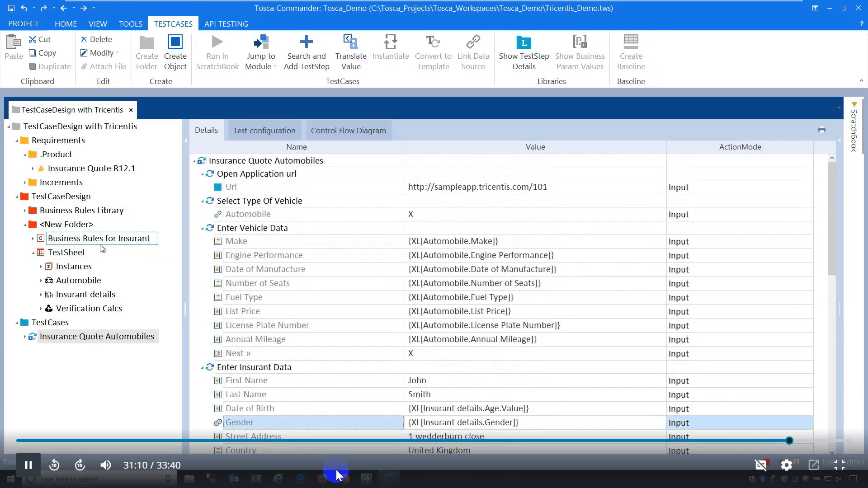
Link the TestSheet to the Insurance Quote Automobiles template test case.
left_click_drag(63, 252, 204, 163)
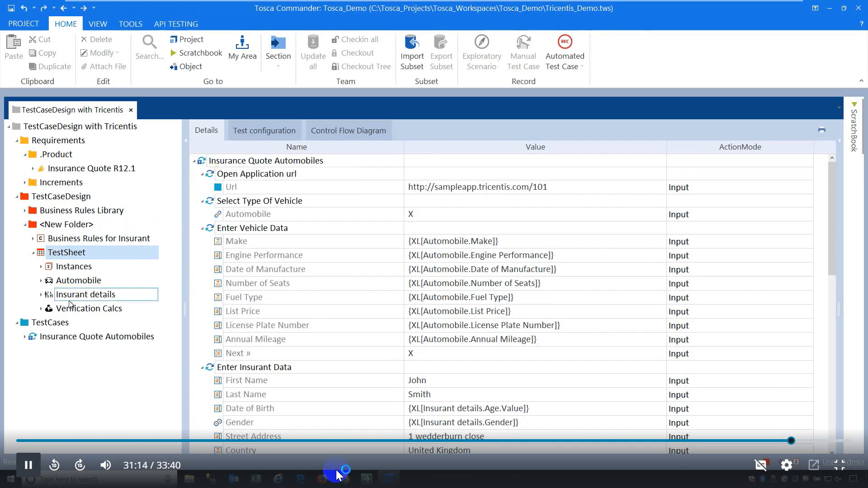
Instantiate the Insurance Quote Automobiles template, confirming Yes, then view the TestSheet's instance columns.
left_click(29, 226)
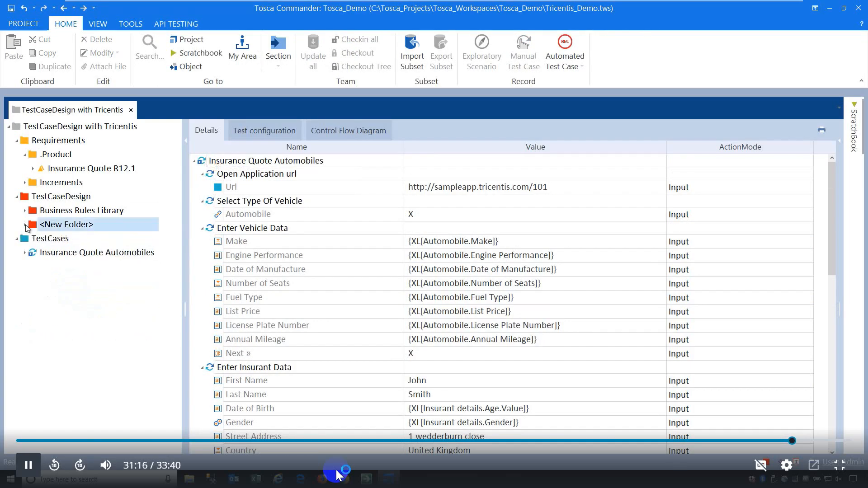
left_click(16, 142)
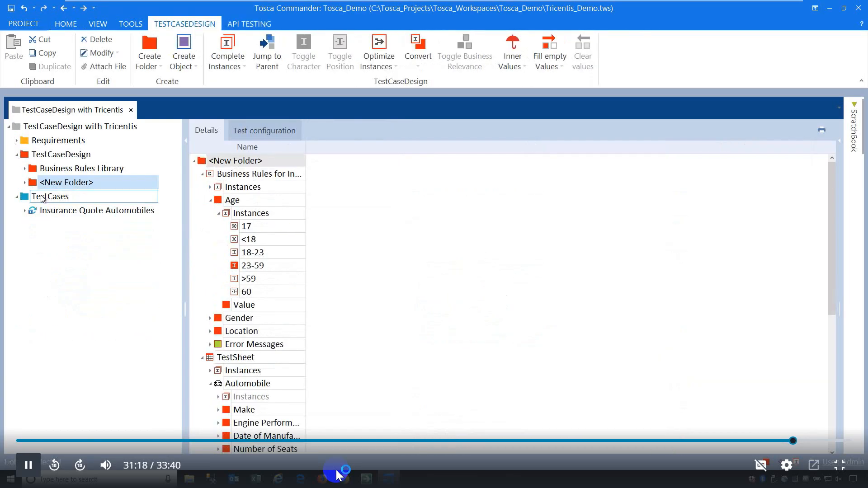
left_click(91, 210)
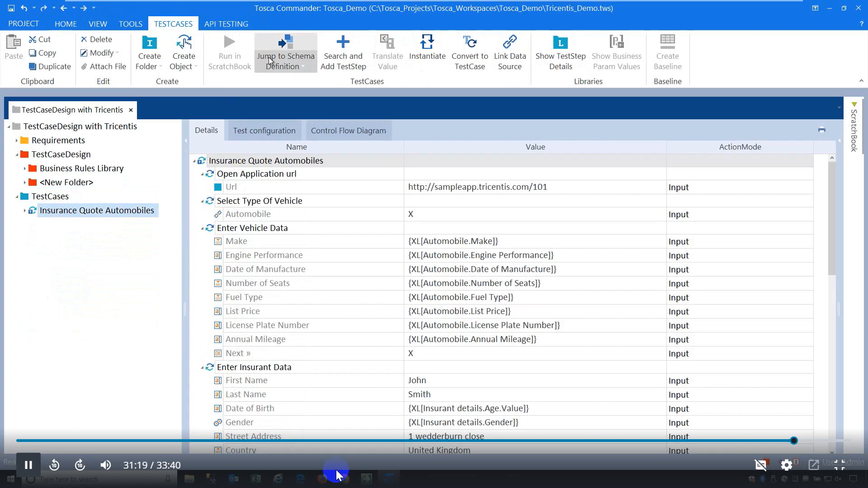
left_click(428, 54)
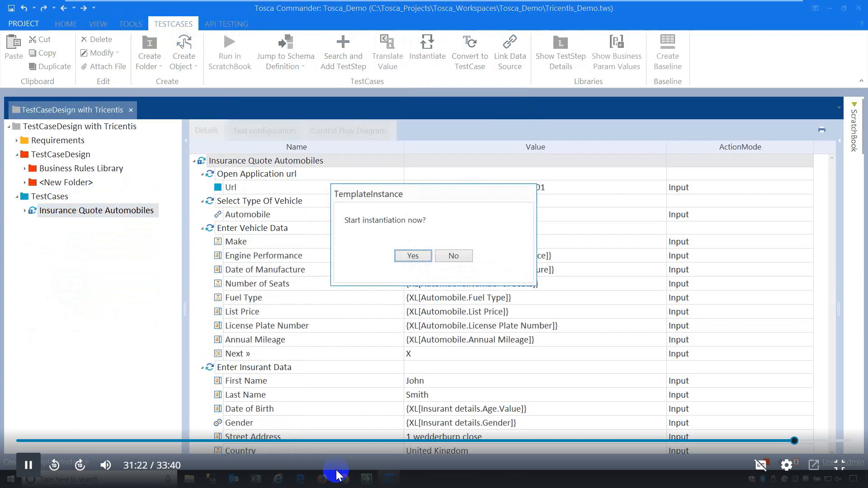
left_click(412, 256)
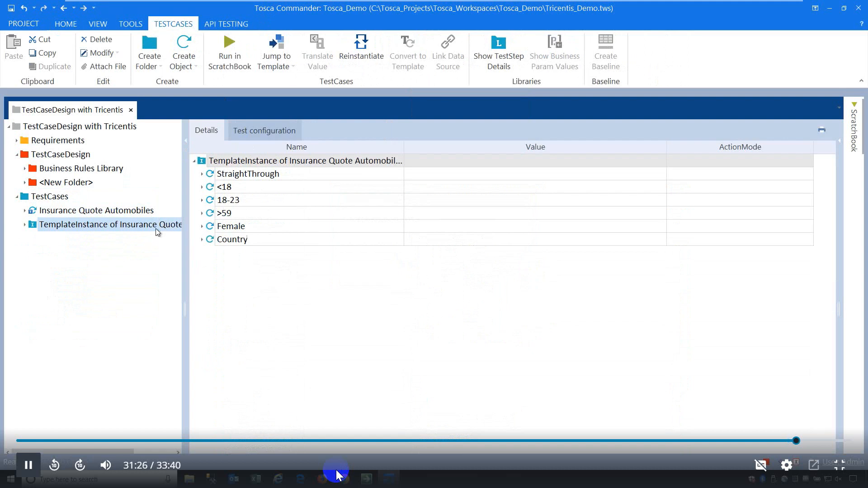
left_click(25, 183)
left_click(63, 211)
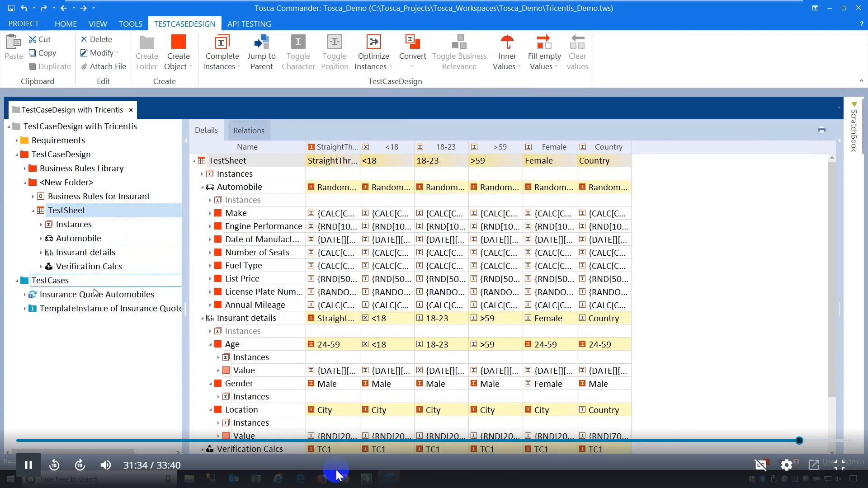
Expand all StraightThrough test steps in the TemplateInstance and widen the Value column.
left_click(91, 309)
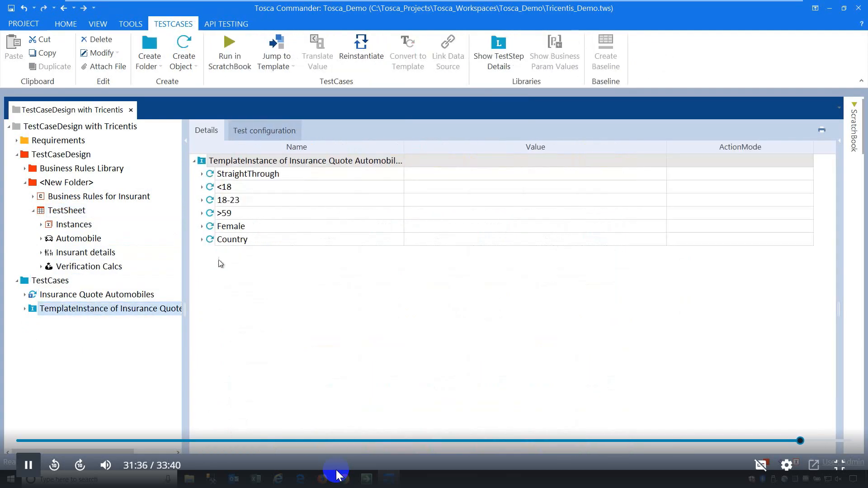
left_click(202, 175)
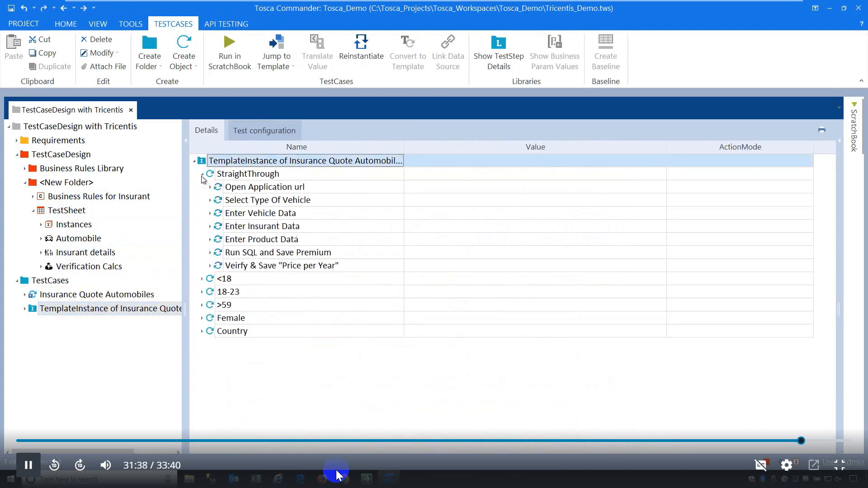
right_click(255, 175)
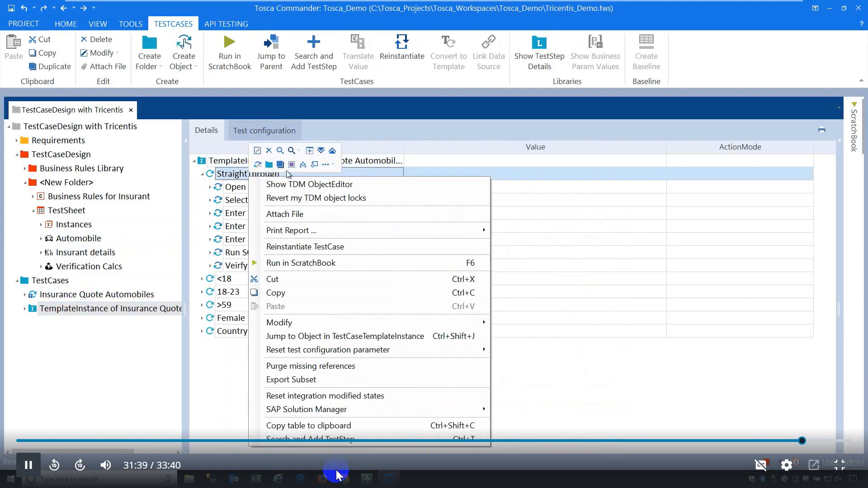
left_click(321, 152)
left_click(354, 218)
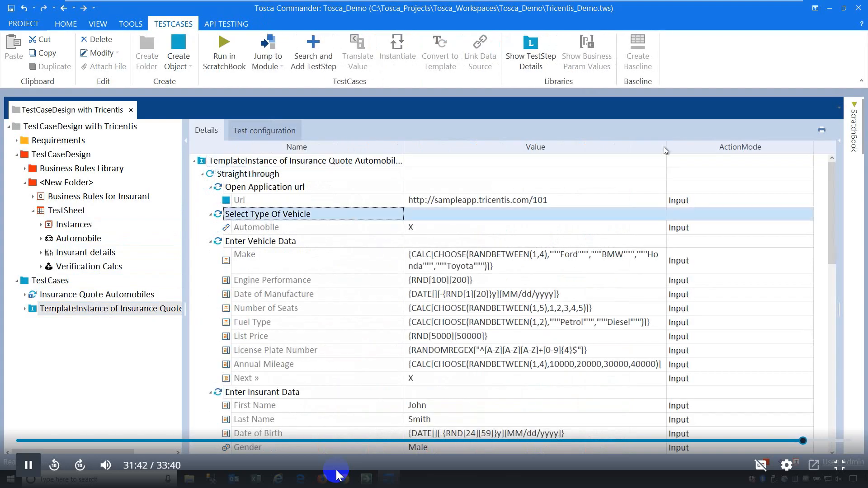
left_click_drag(666, 149, 753, 149)
scroll(489, 310, "down", 4)
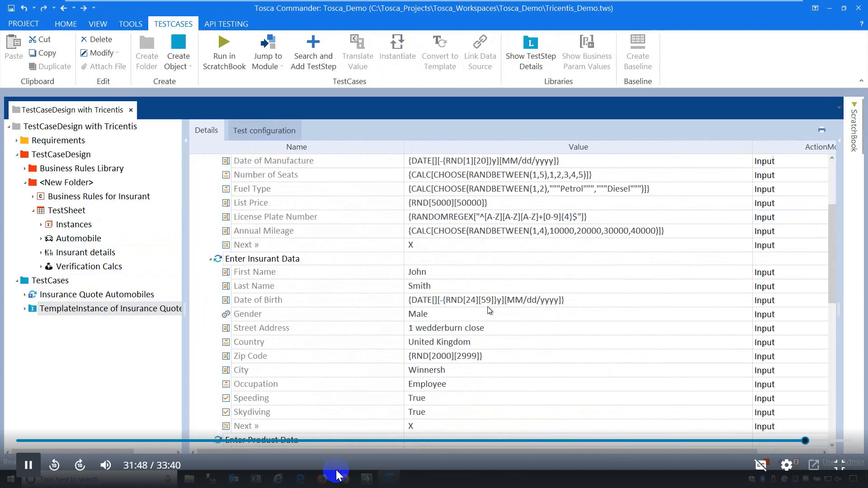
scroll(441, 299, "down", 1)
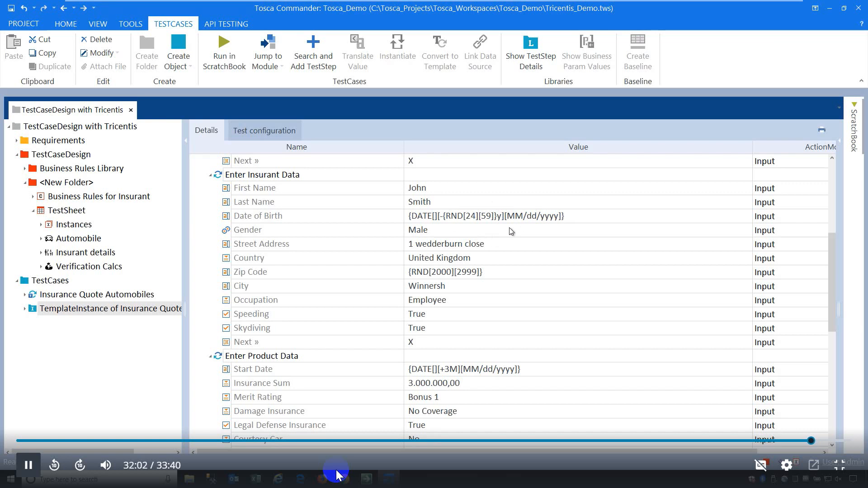
Inspect the instantiated Gender, Zip Code, Price per Year and SQL Statement values.
left_click(419, 234)
left_click(421, 275)
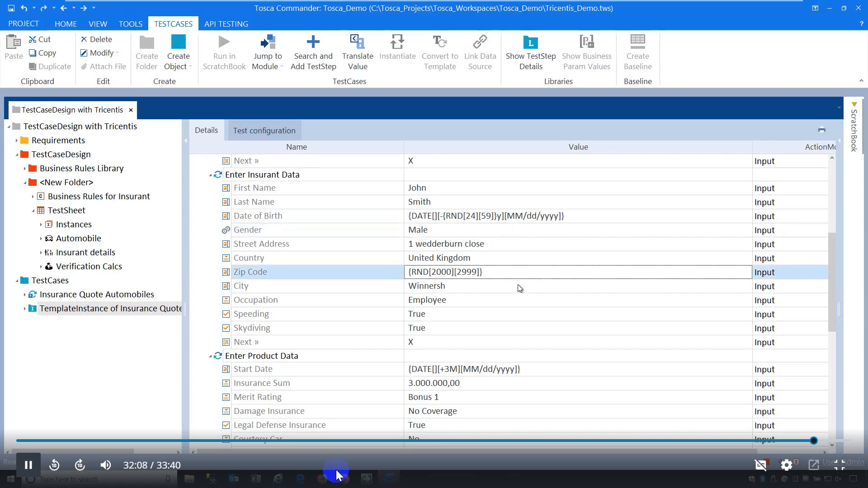
scroll(518, 286, "down", 10)
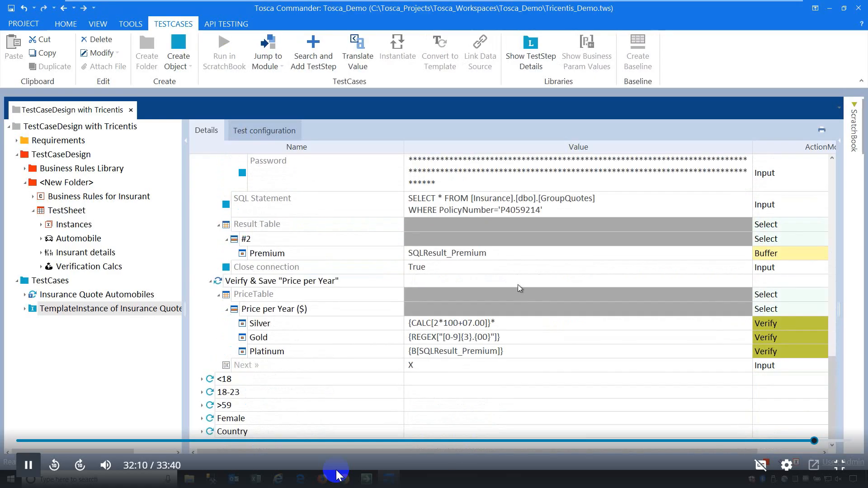
left_click(311, 284)
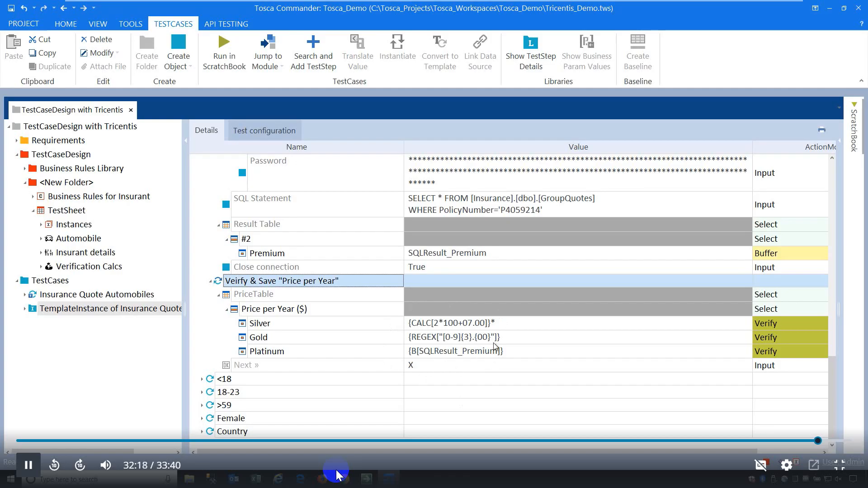
scroll(495, 347, "up", 2)
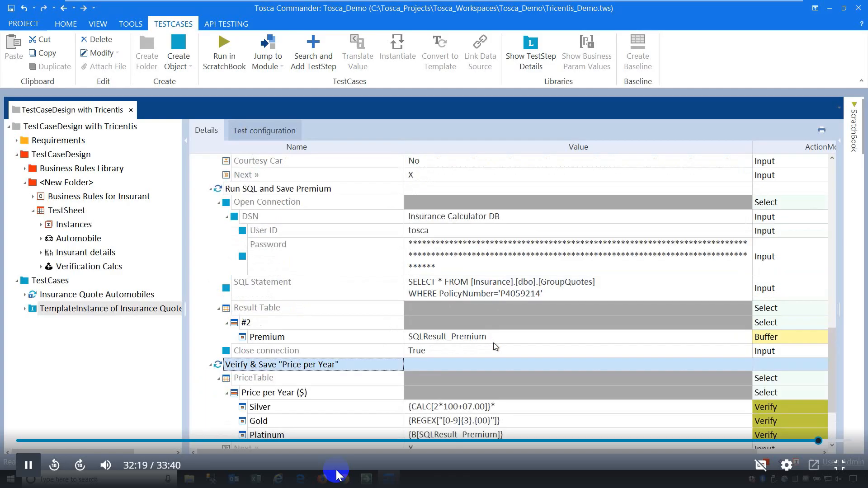
left_click(493, 290)
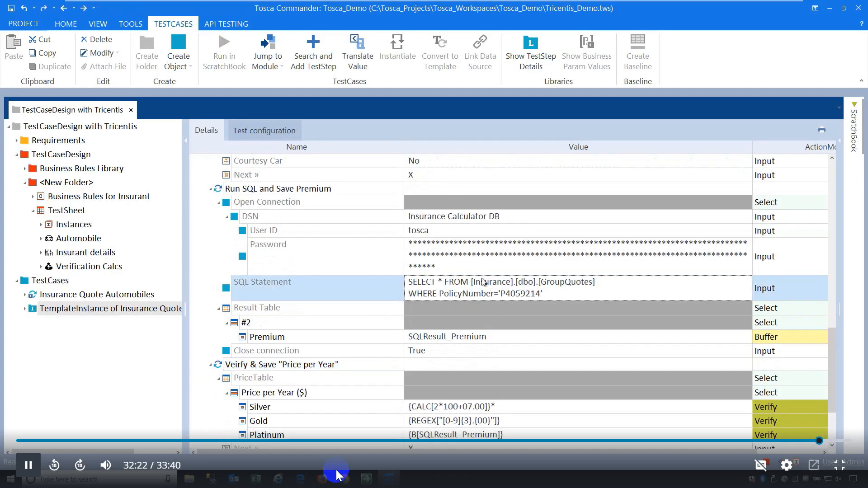